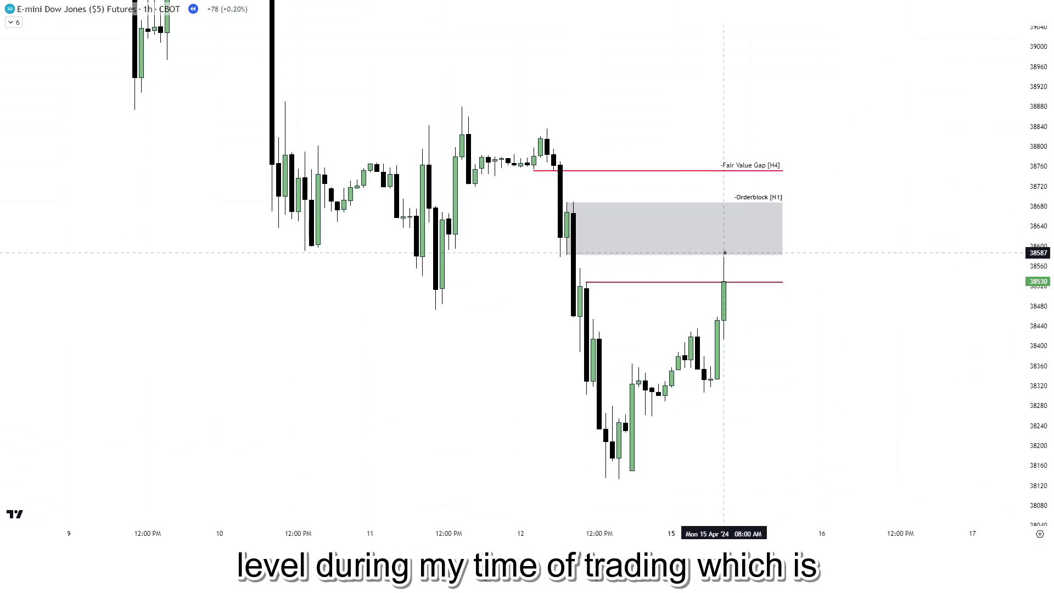
Sketch two short strokes inside the H1 order block and a freehand bearish path falling to about 38400, and delete the path.
left_click(723, 284)
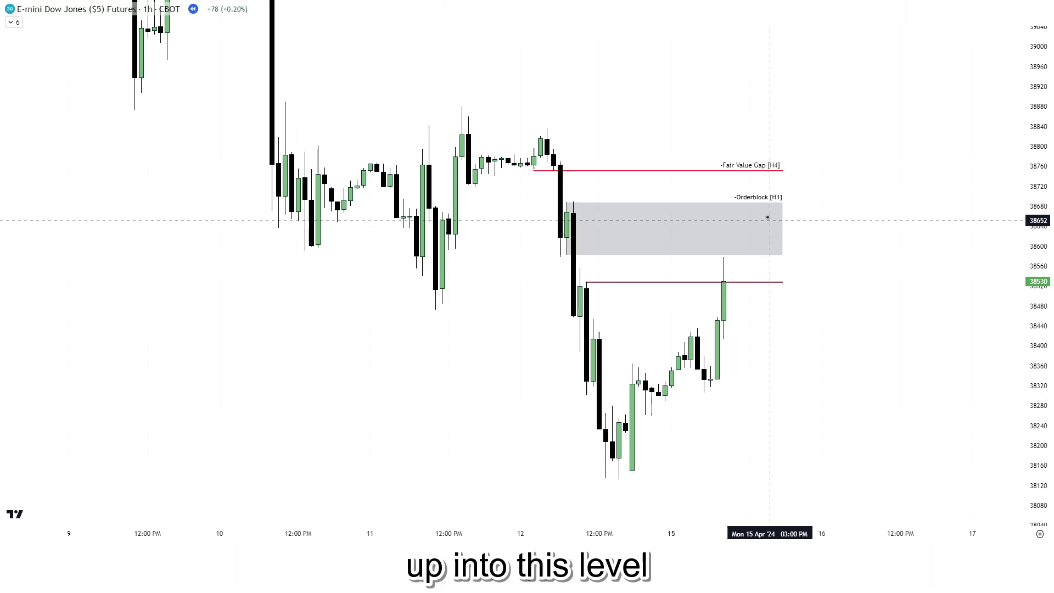
left_click(776, 177)
mouse_move(692, 227)
left_mouse_down()
mouse_move(783, 232)
mouse_move(776, 223)
left_mouse_up()
mouse_move(716, 240)
left_mouse_down()
mouse_move(764, 237)
mouse_move(793, 342)
left_mouse_up()
left_click(805, 309)
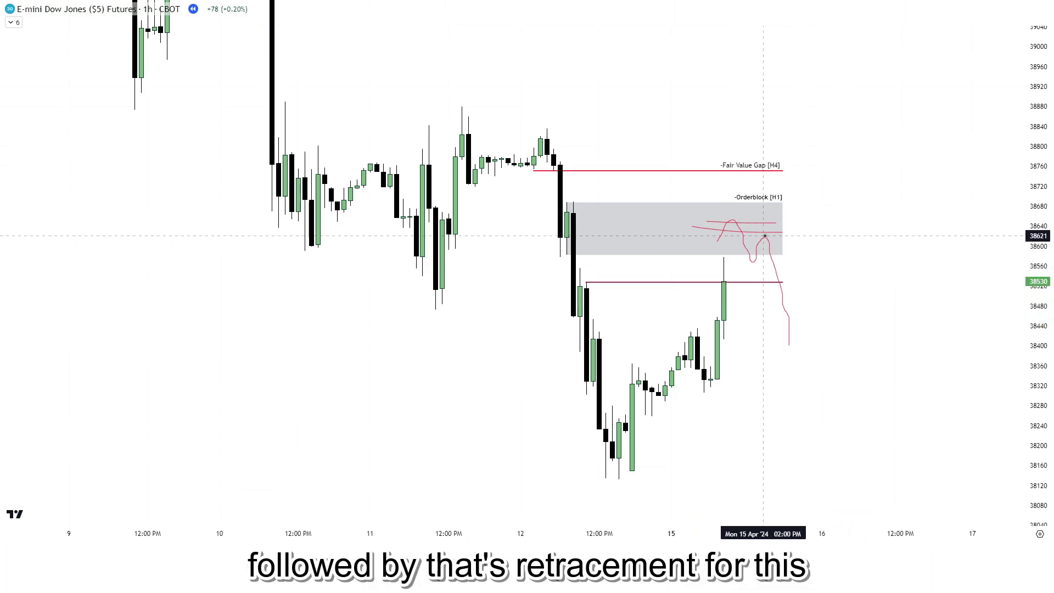
left_click(787, 319)
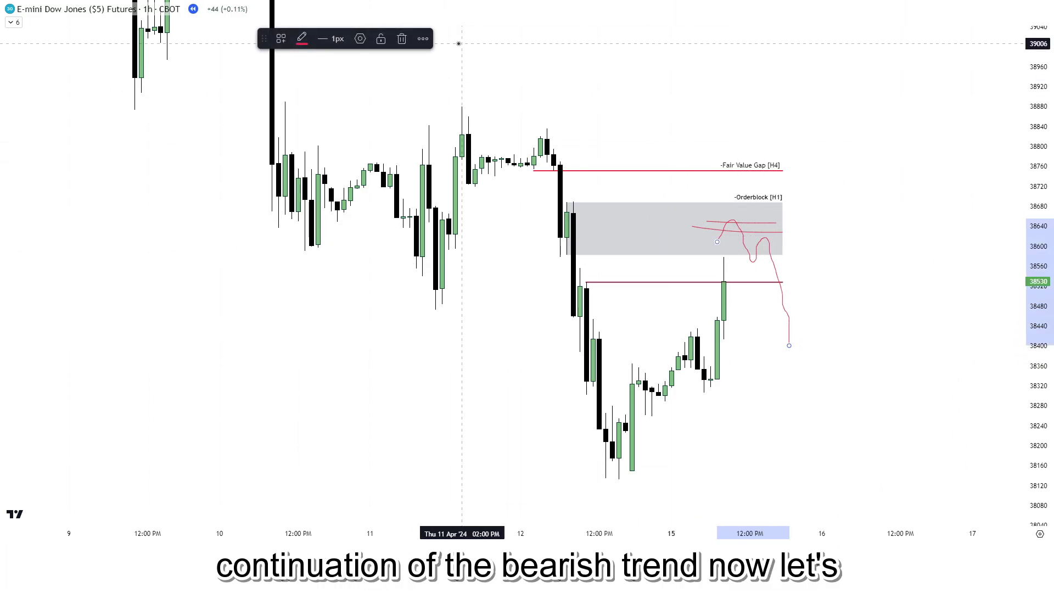
left_click(402, 38)
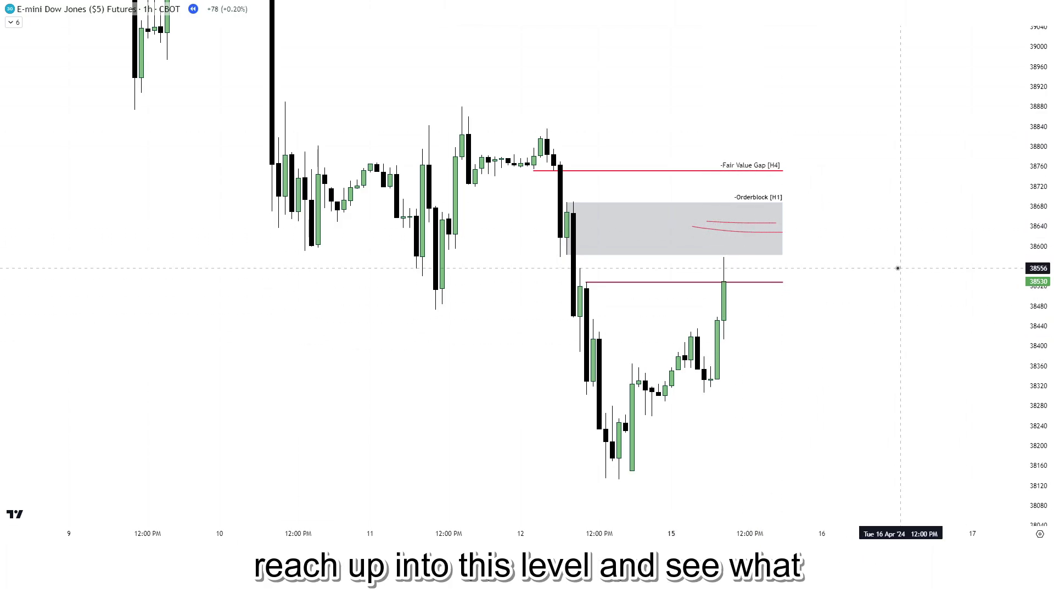
Switch the chart to the 15-minute timeframe and mark the 5:15 AM low at 38306 with a horizontal line extending past the current price.
type("15")
key("Return")
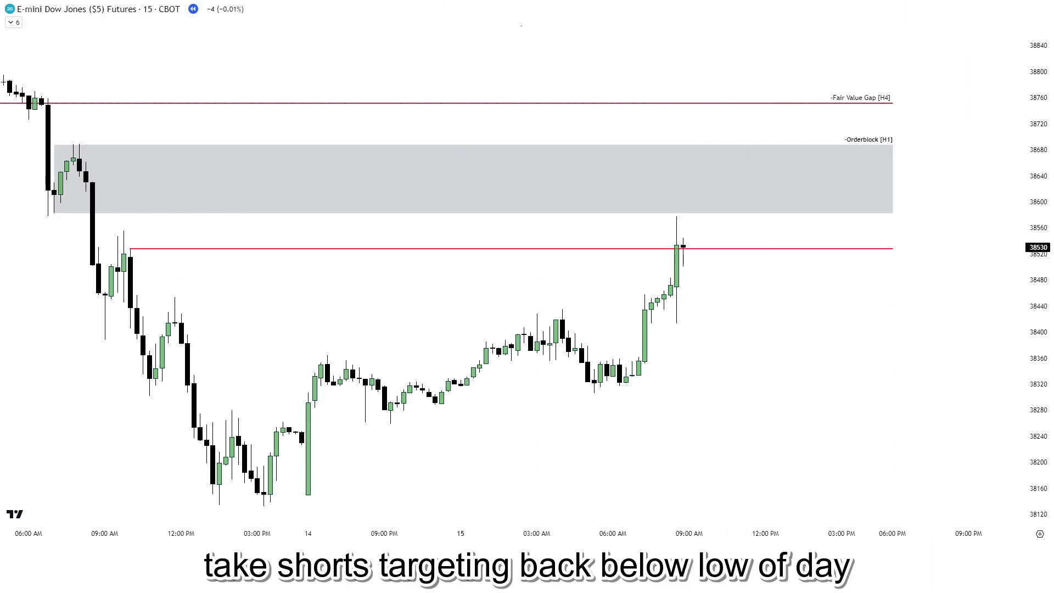
left_click(594, 394)
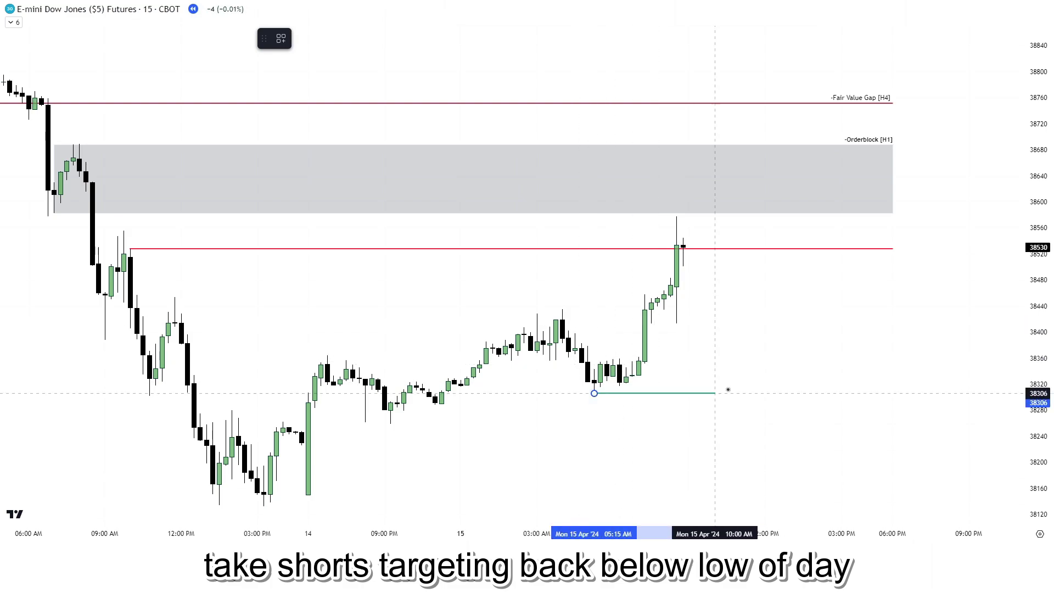
left_click(894, 377, "shift")
left_click(918, 376)
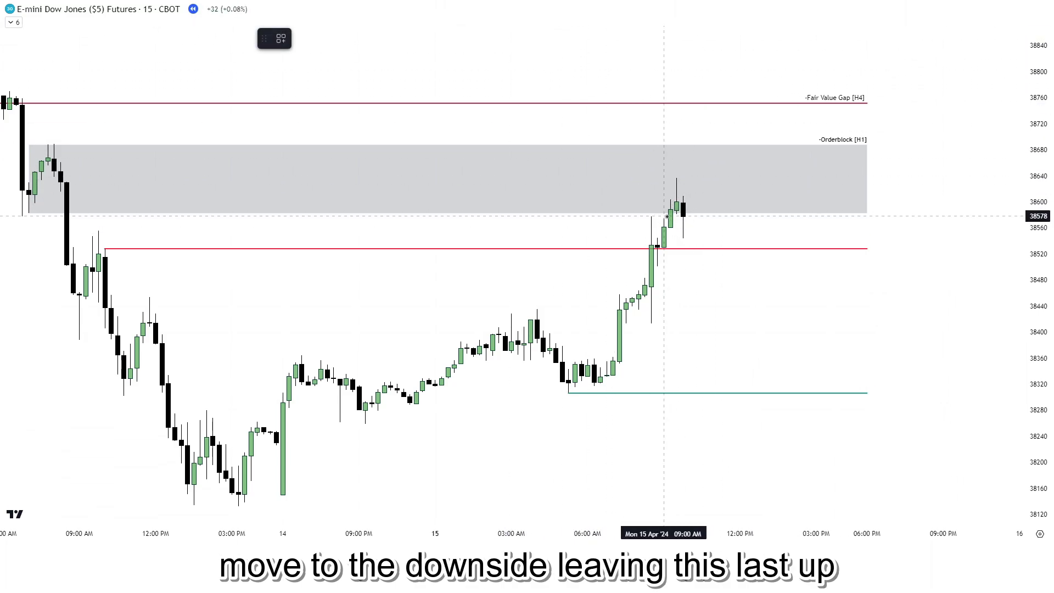
Box the last up candle before the drop from 38578 to 38635, extending to 2:30 PM, and apply the red rectangle template.
left_click(677, 216)
left_click(804, 179)
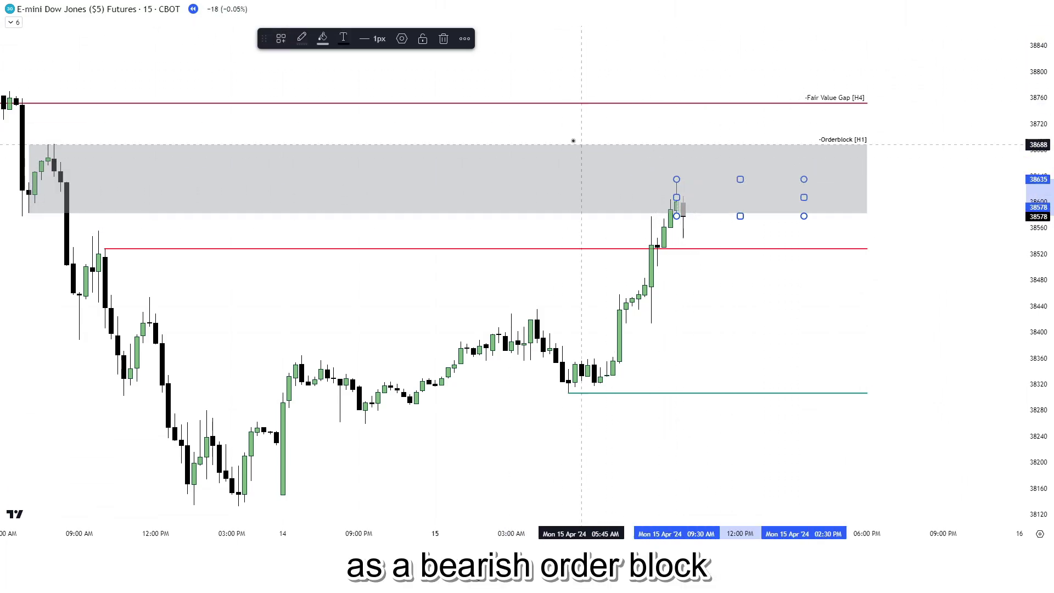
left_click(281, 38)
left_click(306, 127)
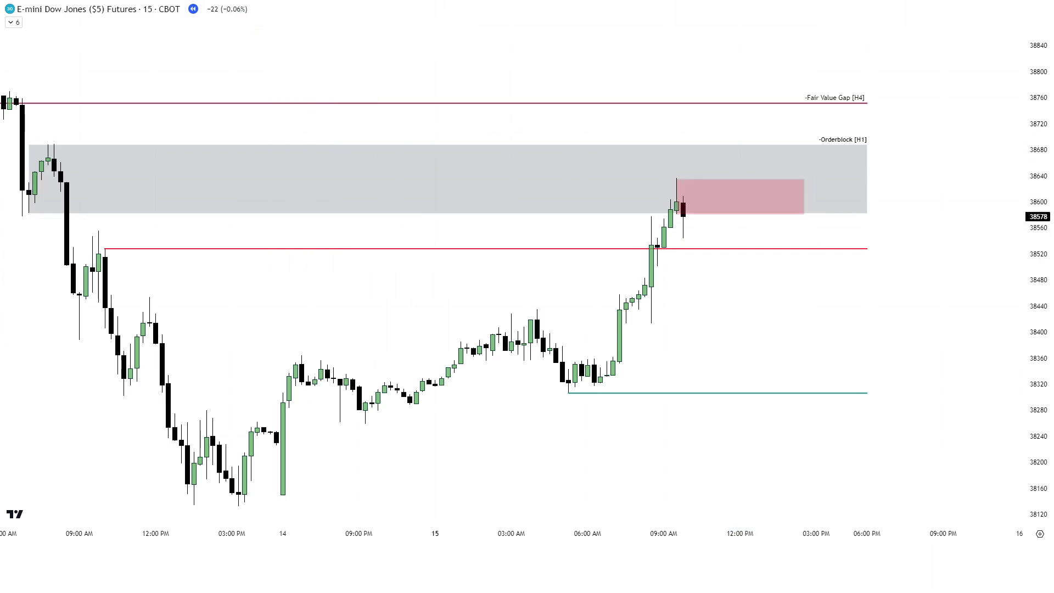
Place a short position with entry at 38581, stop at 38688 above the H1 order block, and target at 38306.
left_click(690, 214)
left_click_drag(690, 128, 693, 144)
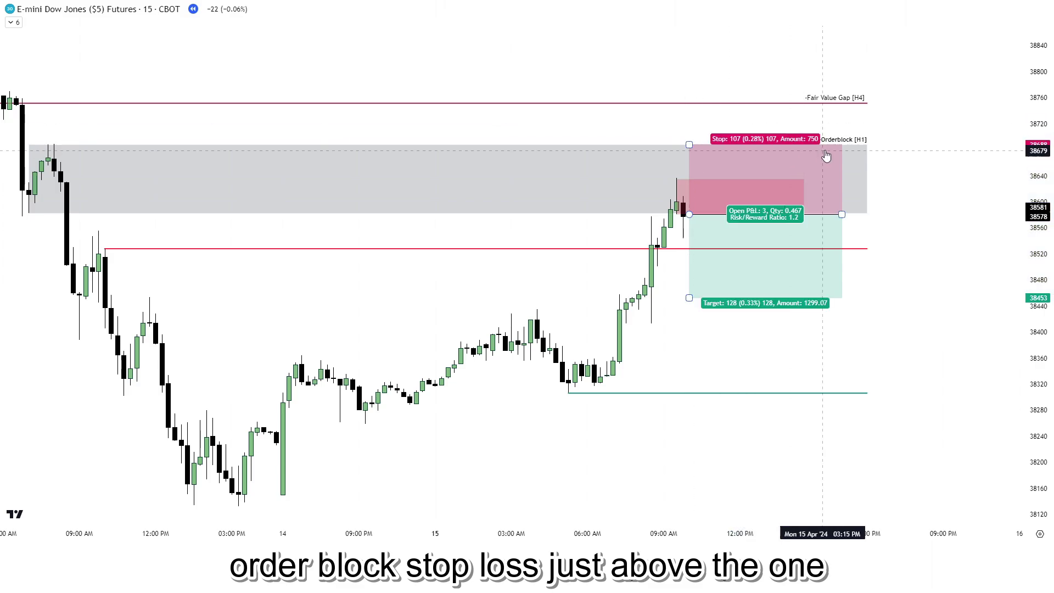
left_click_drag(689, 298, 714, 393)
left_click(913, 313)
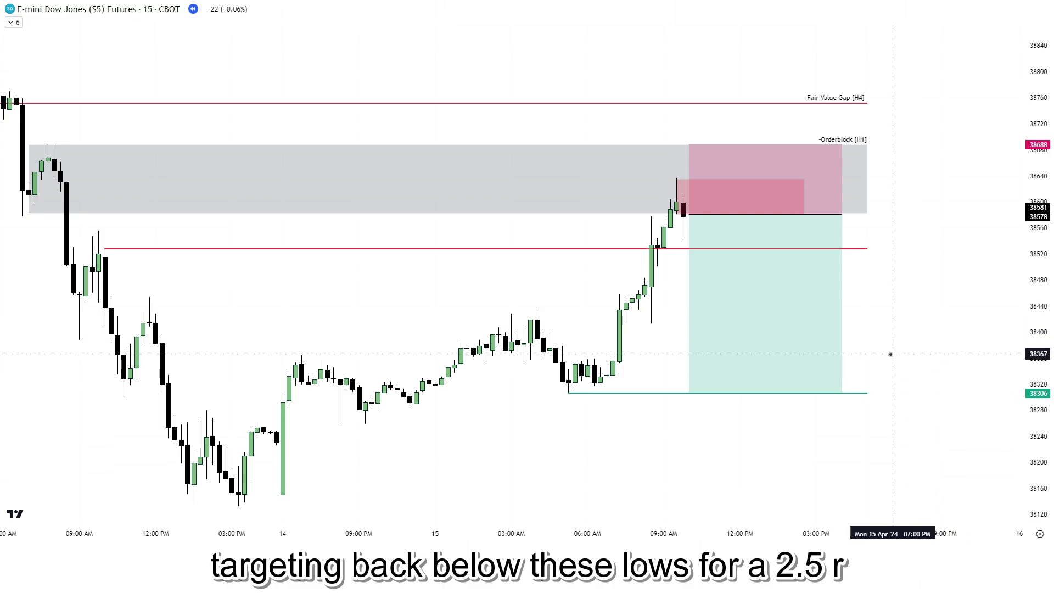
Draw a zigzag path retracing into the red order block and falling below the target line, and delete it.
left_click(683, 241)
left_click(696, 201)
left_click(715, 265)
left_click(721, 241)
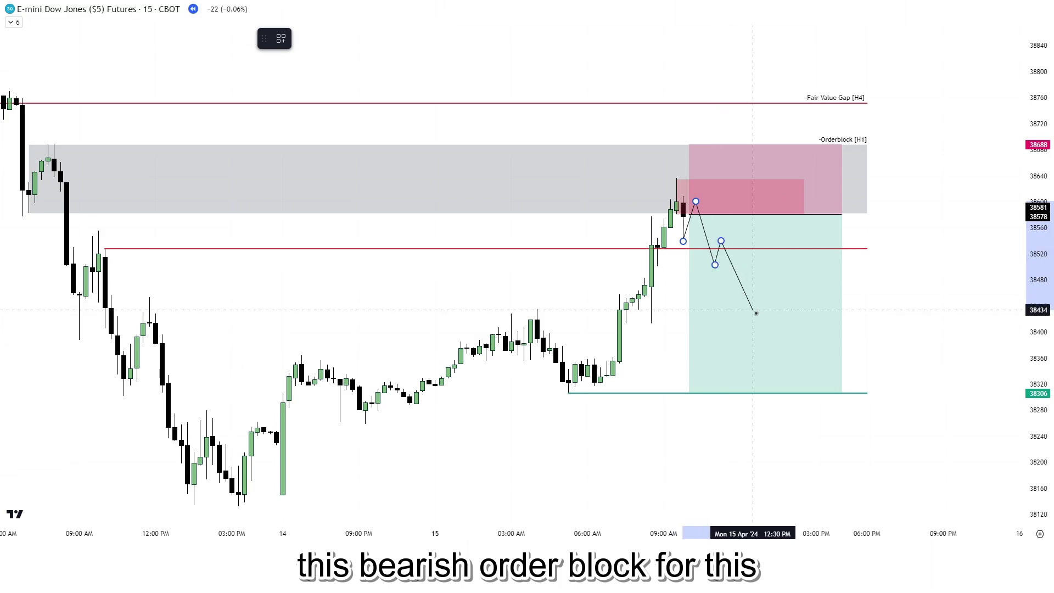
double_click(785, 401)
left_click(423, 39)
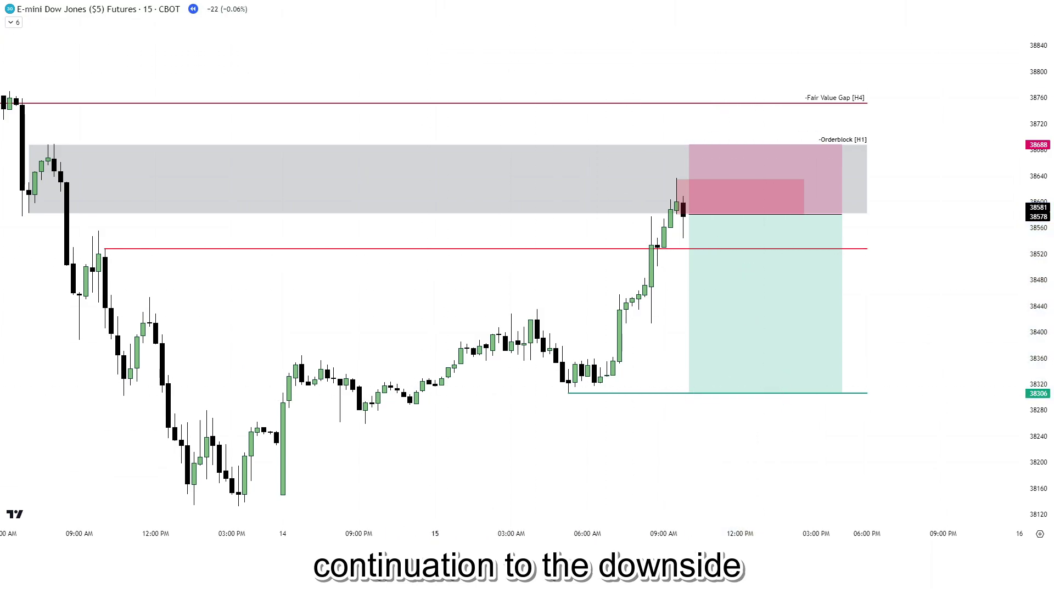
Play the bar replay forward until price reaches the short position's target at 38306.
key("shift+Right")
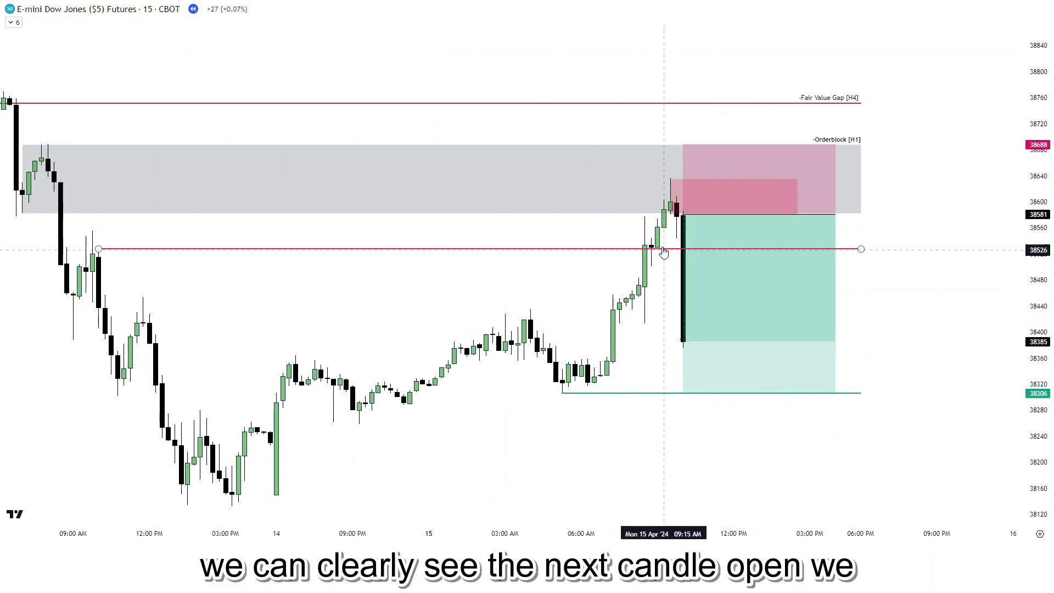
left_click(682, 214)
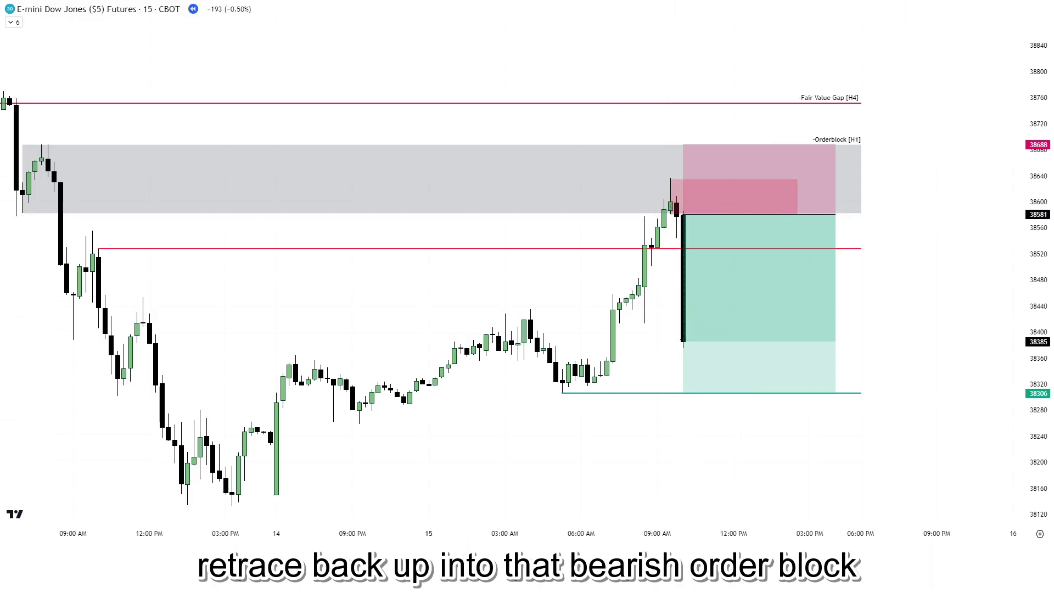
key("shift+Down")
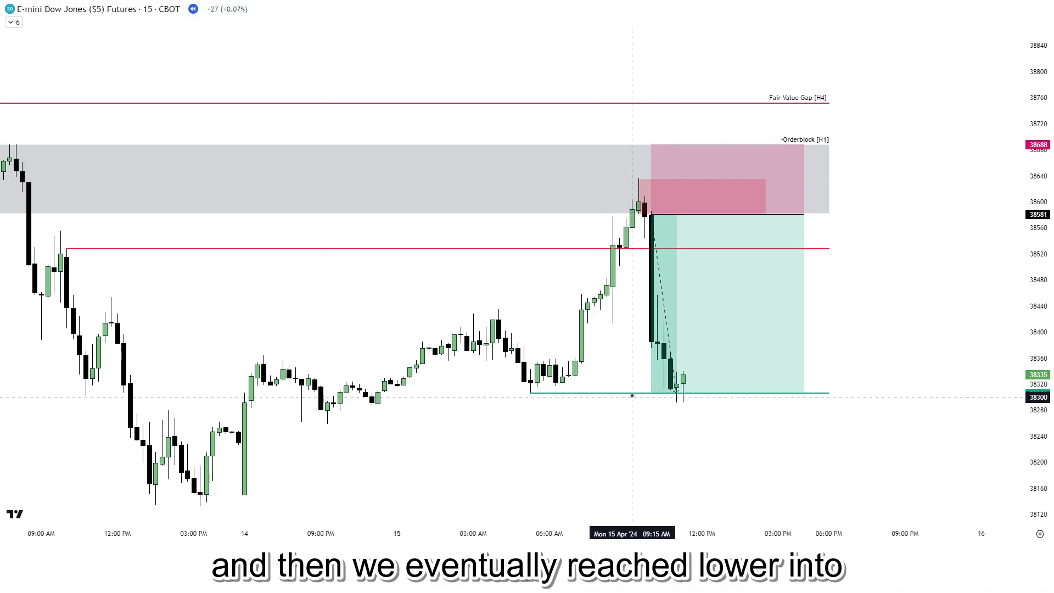
scroll(552, 276, "down", 4)
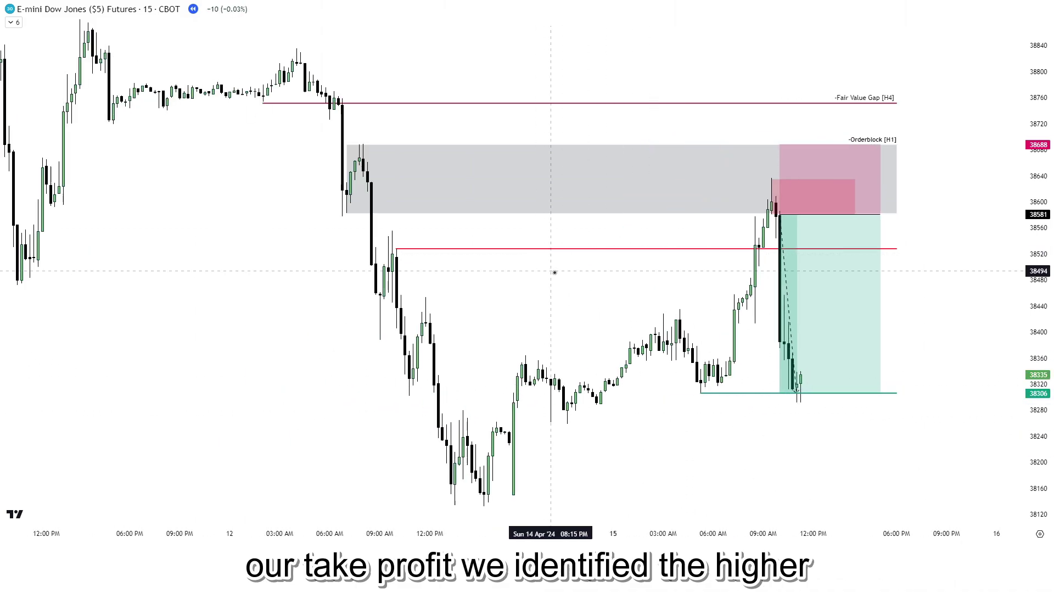
scroll(710, 402, "up", 4)
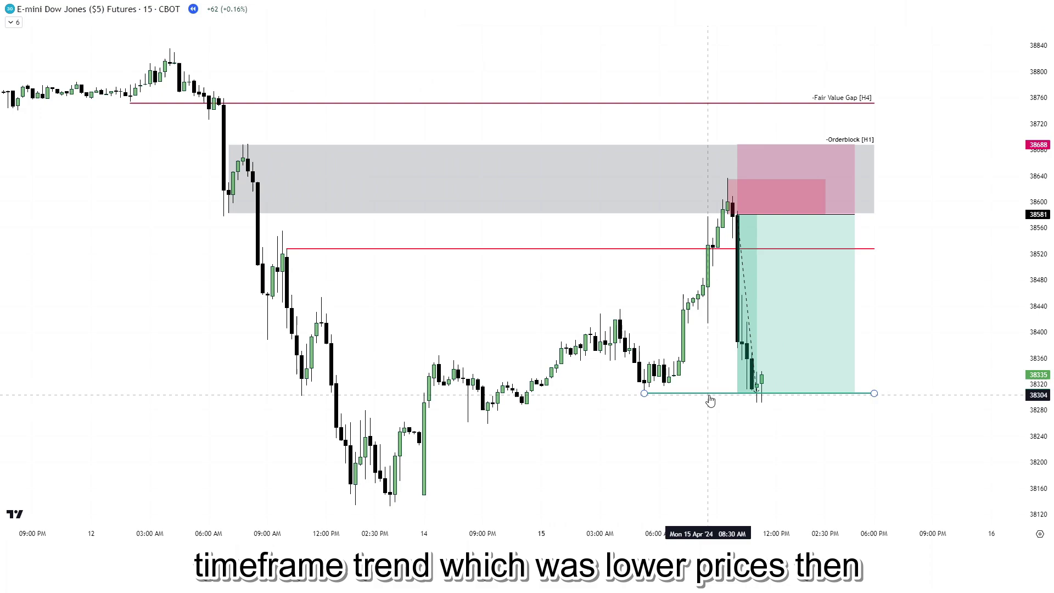
scroll(691, 417, "up", 1)
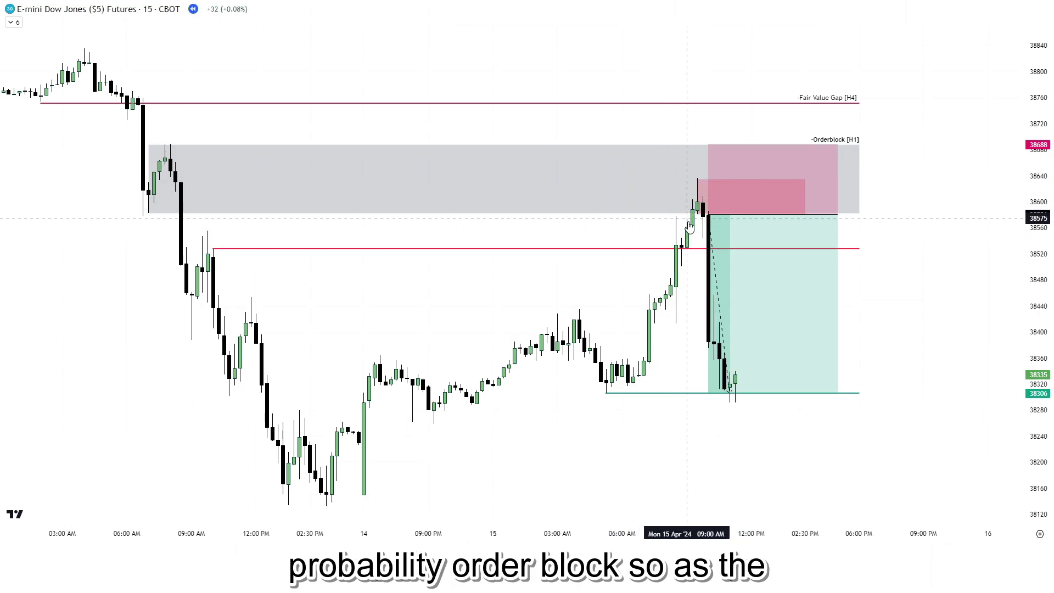
left_click(710, 228)
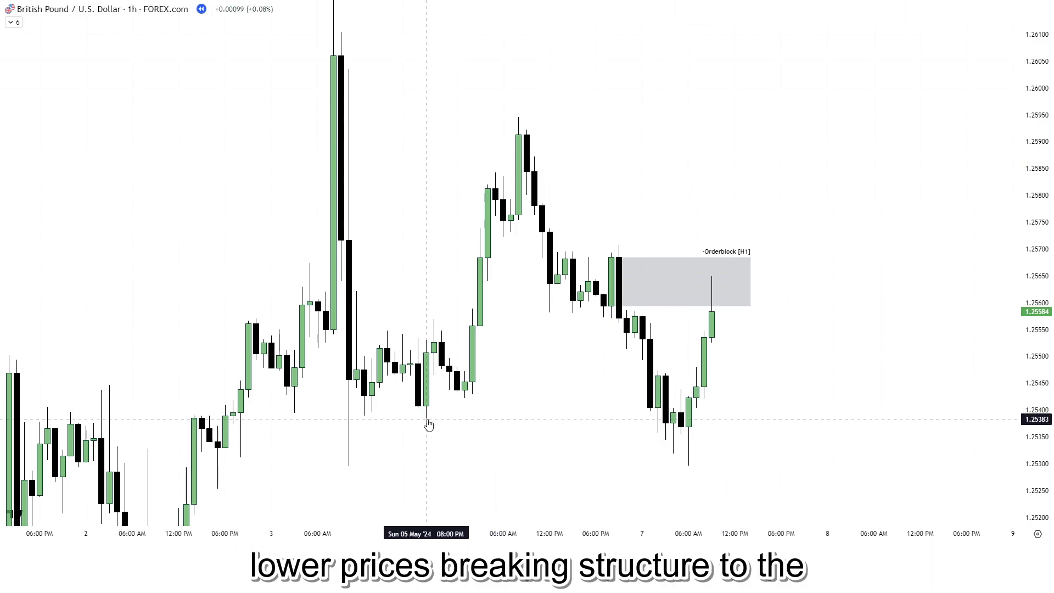
Mark the New York session low at 1.25404 on the GBP/USD chart with a horizontal line ending at the order block's far edge.
left_click_drag(790, 364, 776, 362)
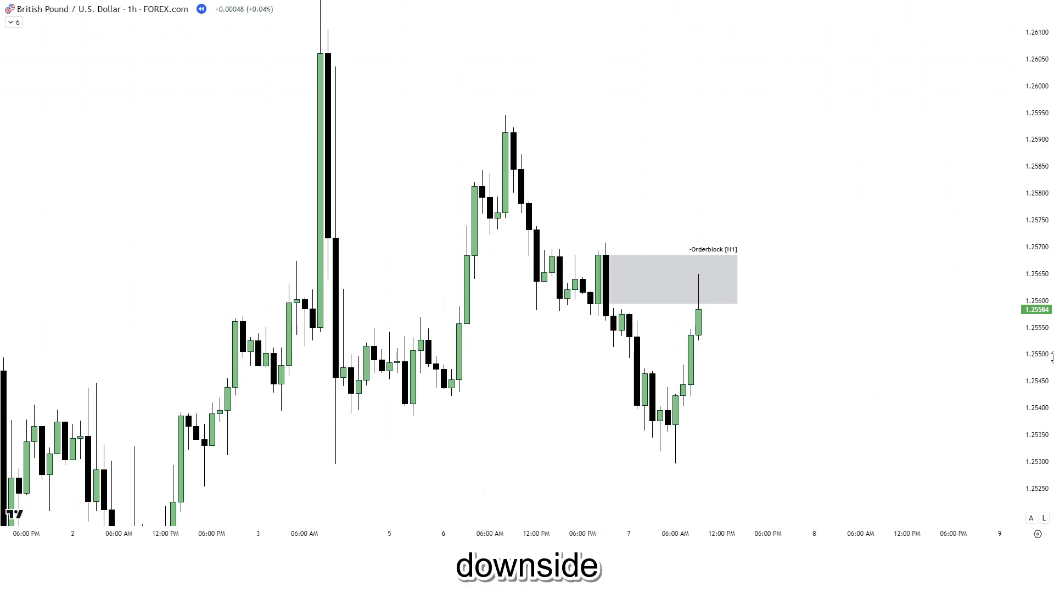
left_click_drag(1036, 360, 1035, 306)
left_click_drag(939, 302, 935, 300)
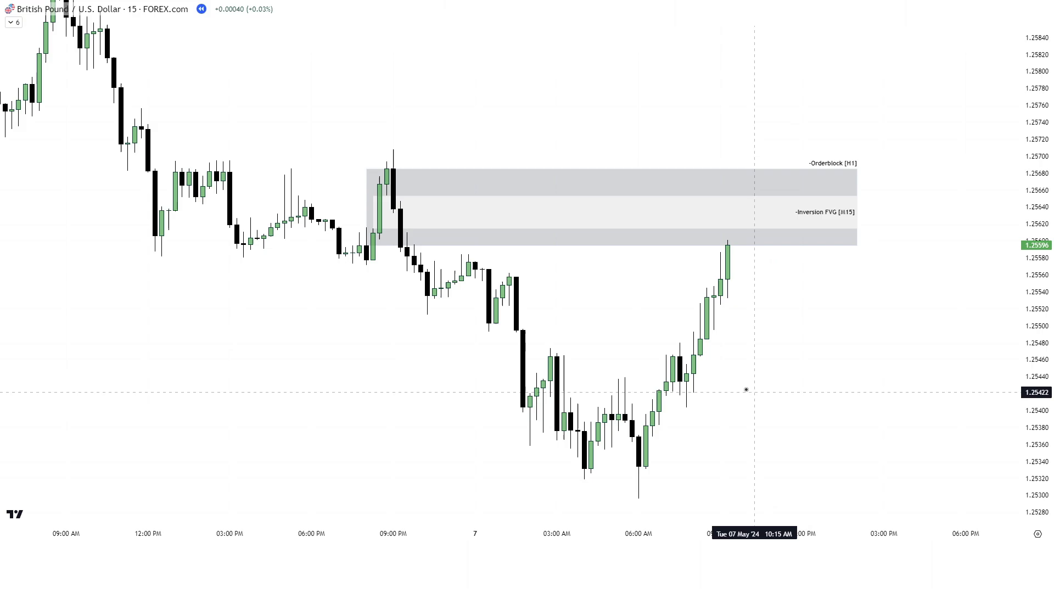
left_click(686, 407)
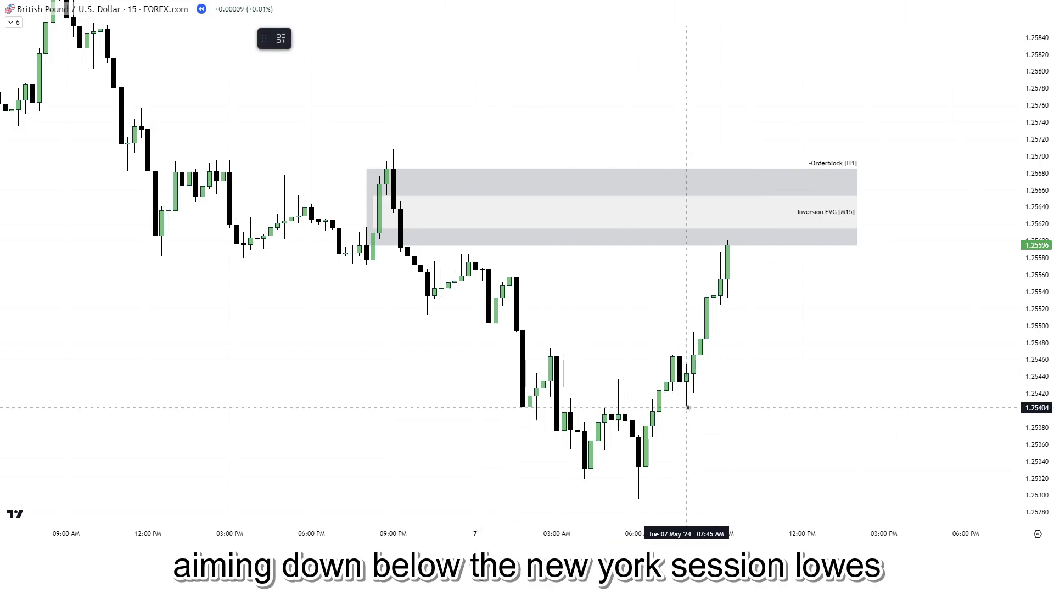
left_click(858, 407)
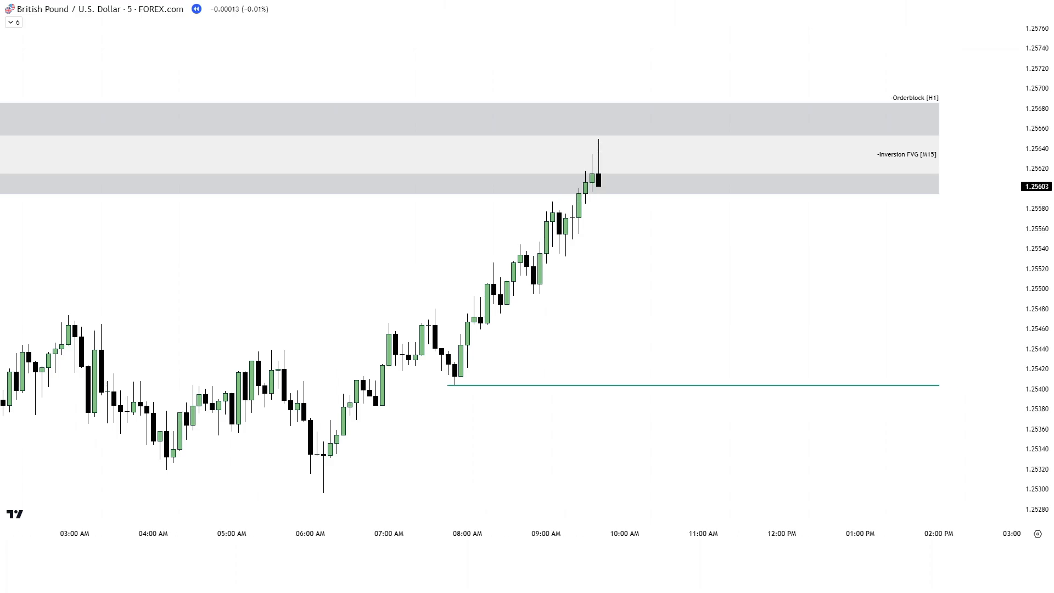
Box the small bearish fair value gap left by the drop, at the lower edge of the H1 order block, with a red rectangle.
scroll(747, 309, "down", 2)
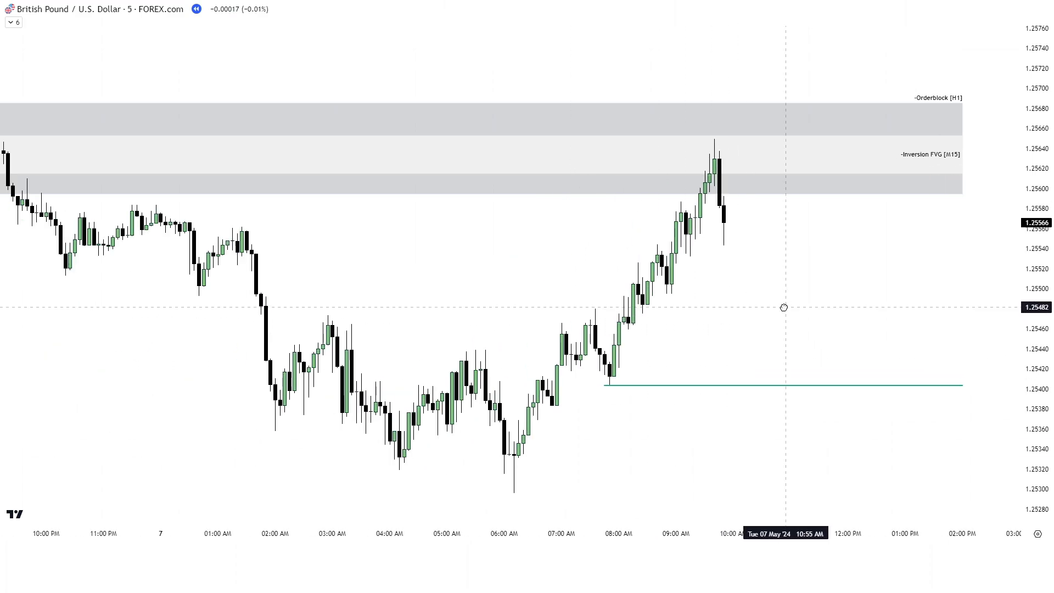
left_click_drag(749, 290, 739, 293)
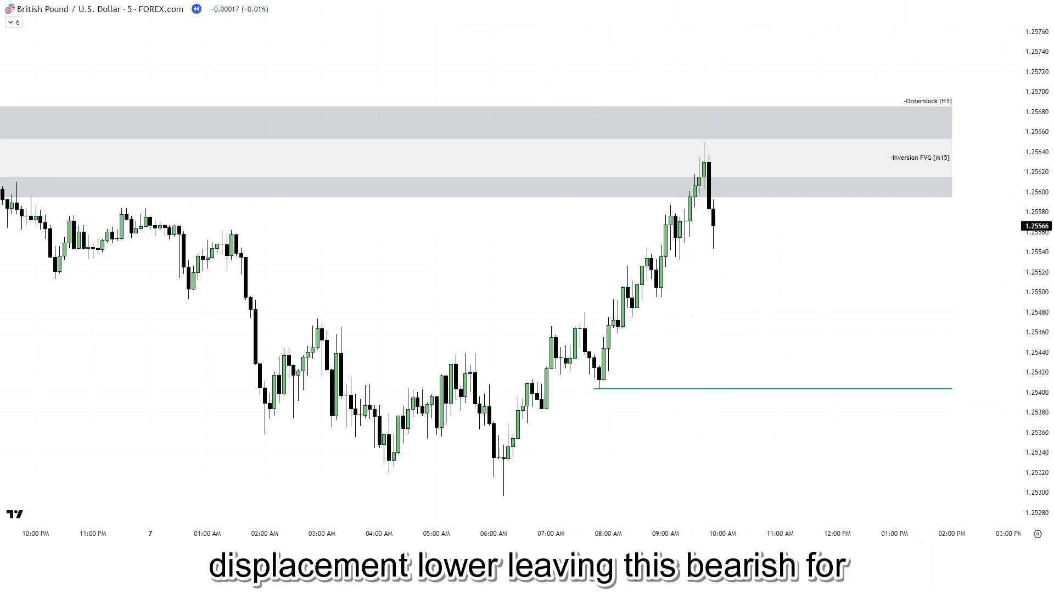
key("alt+shift+r")
left_click_drag(704, 190, 800, 198)
left_click(852, 223)
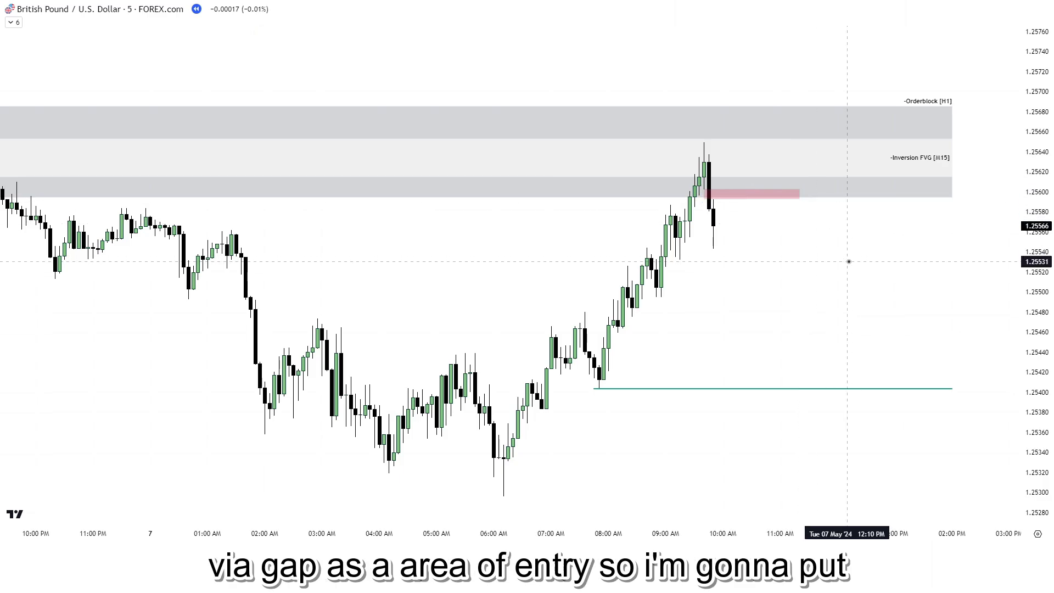
Place a short position with entry at 1.25592 in the fair value gap, stop at 1.25650 and target at 1.25404.
left_click(688, 15)
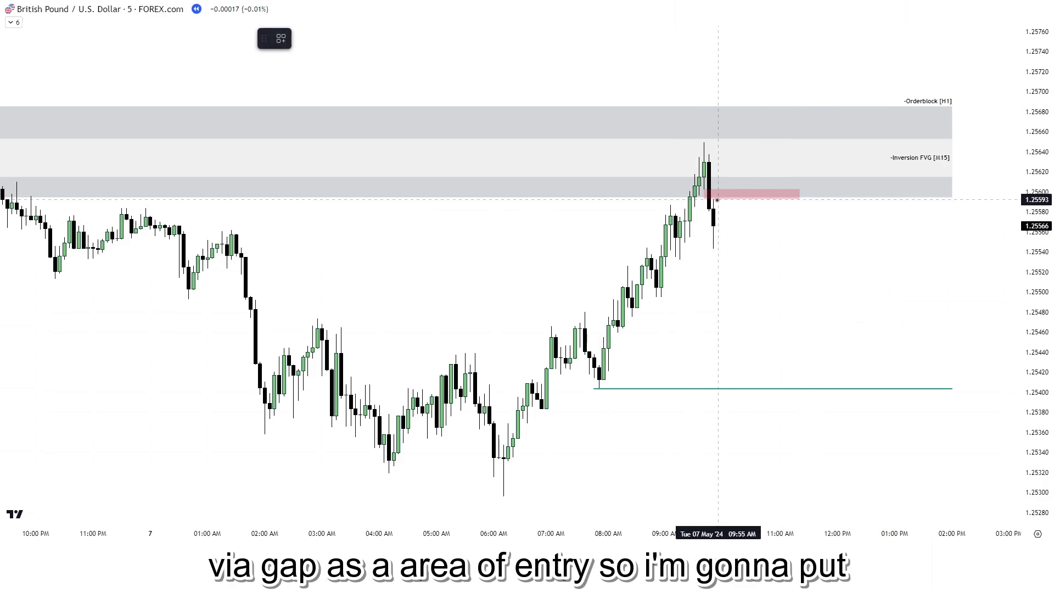
left_click(719, 200)
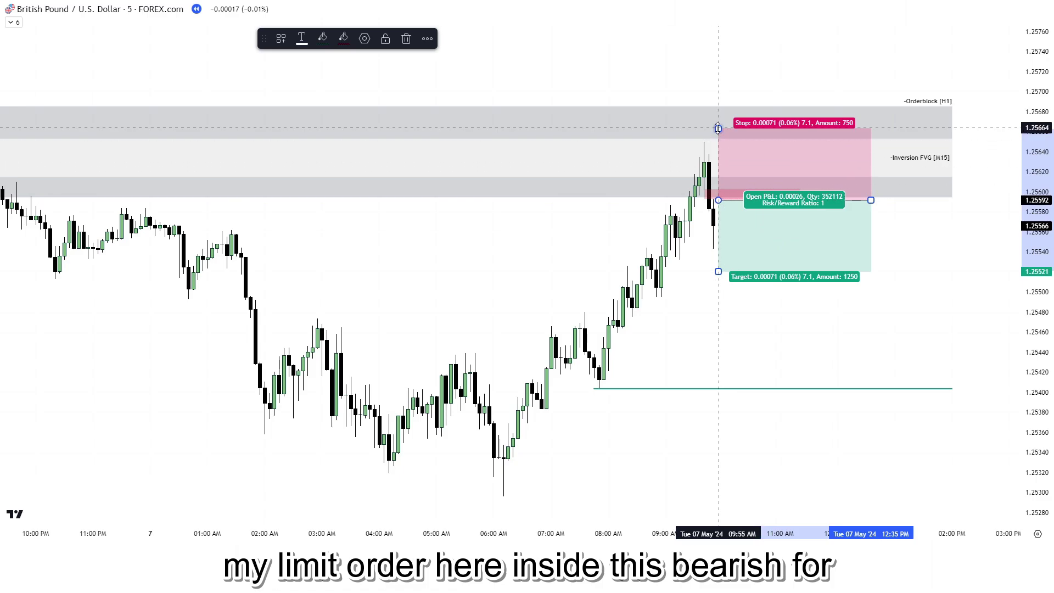
left_click_drag(718, 117, 715, 141)
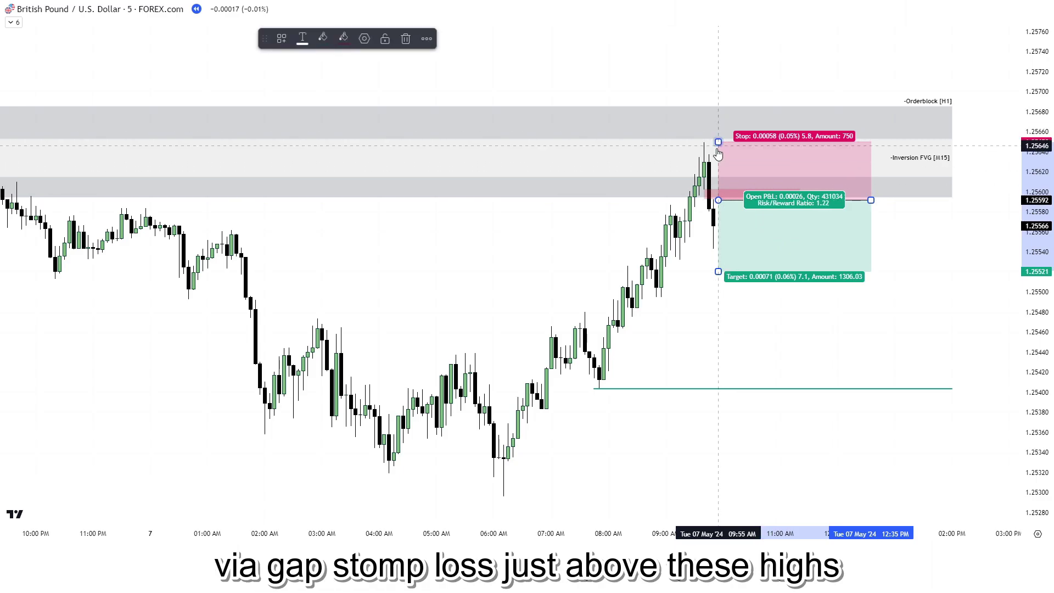
left_click_drag(718, 271, 725, 389)
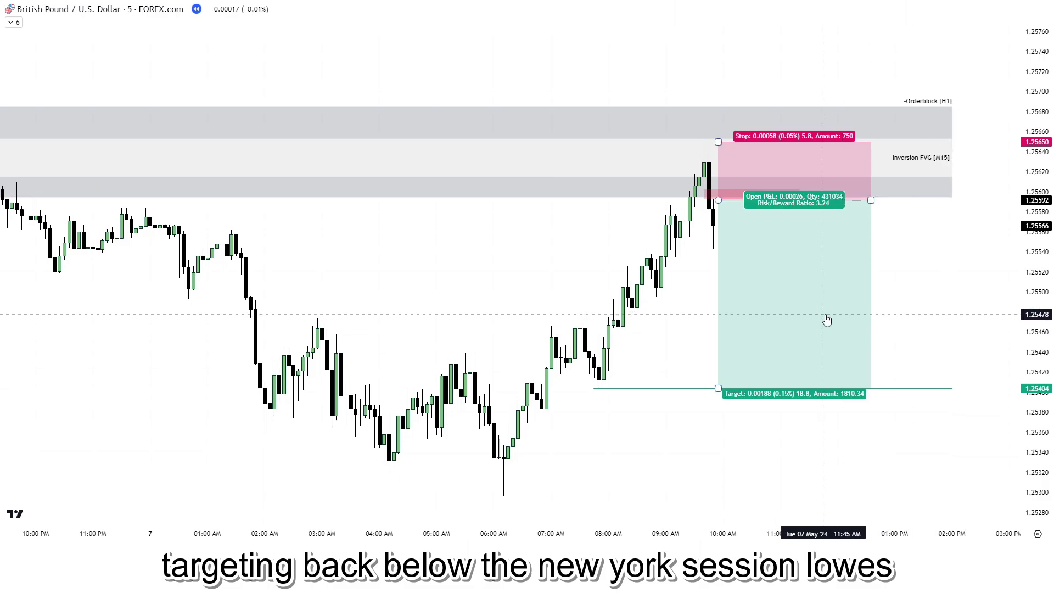
left_click(904, 437)
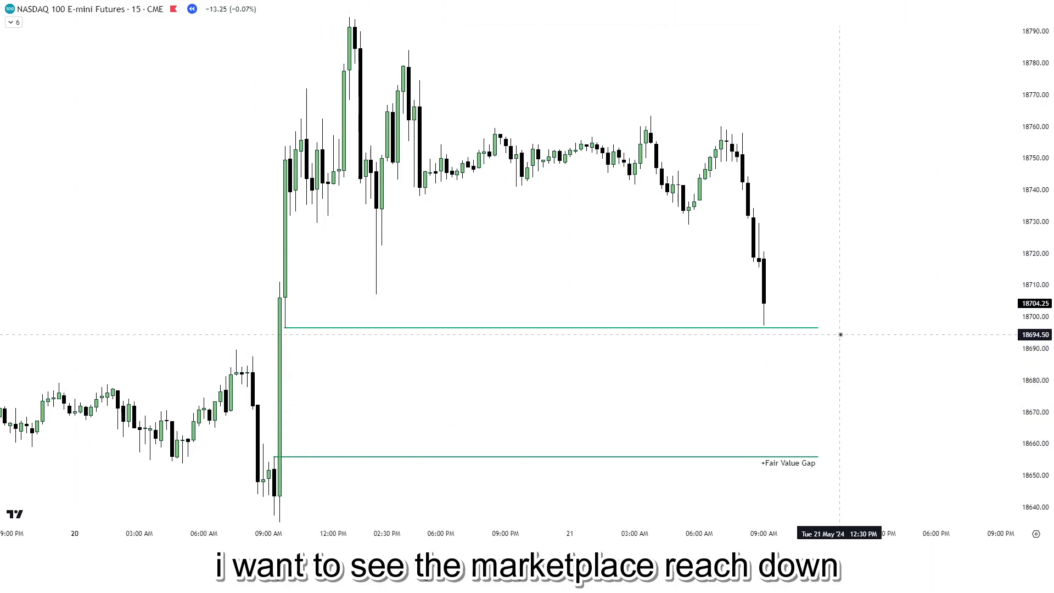
Draw a projected path on the NASDAQ chart dipping into the fair value gap to about 18677 and zigzagging up to about 18732.
key("alt+t")
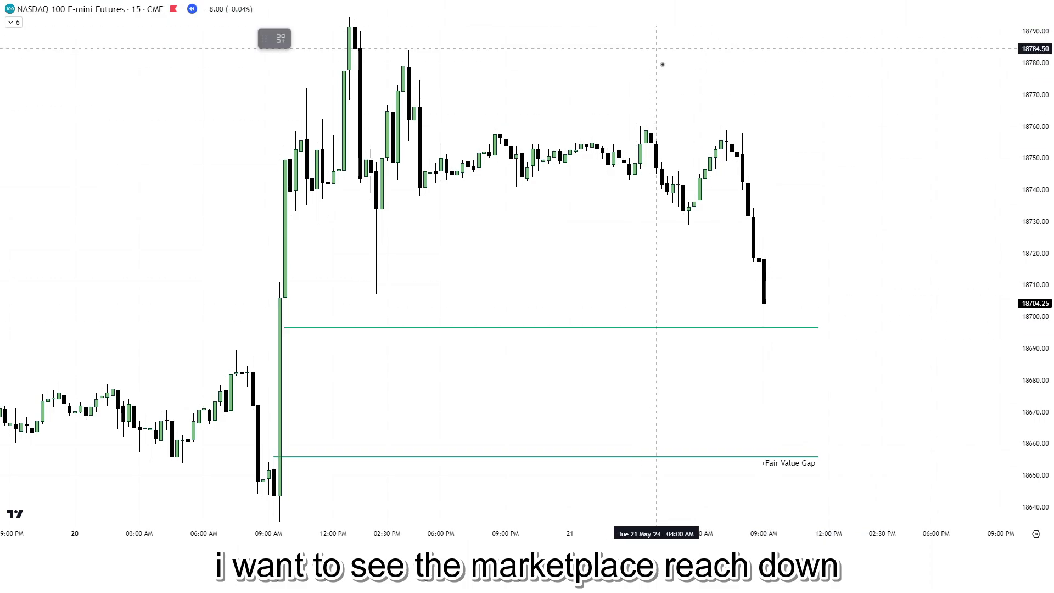
left_click(759, 309)
left_click(781, 391)
left_click(802, 340)
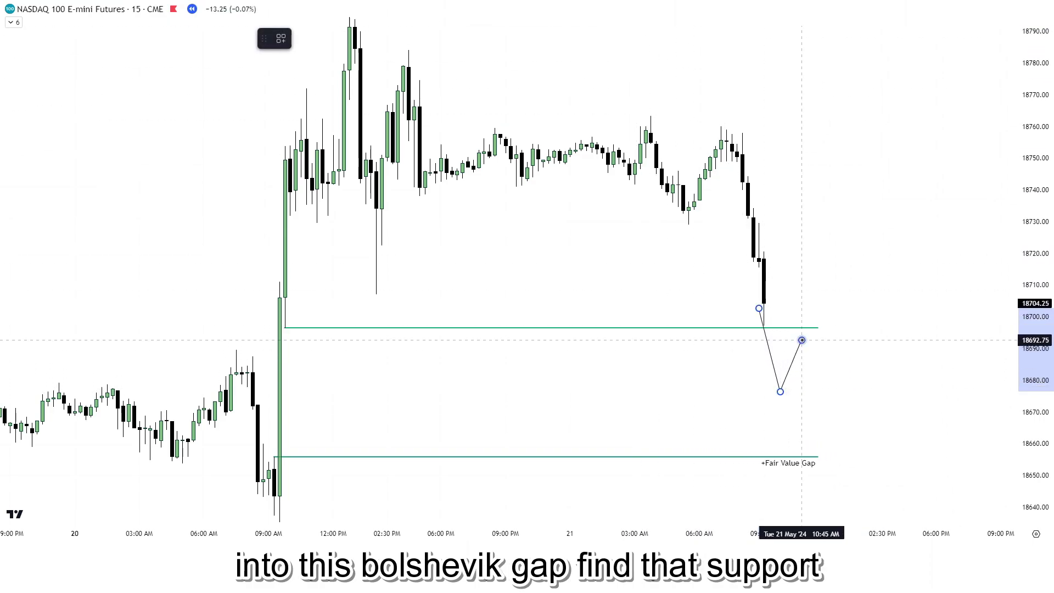
left_click(818, 362)
left_click(834, 326)
left_click(850, 345)
left_click(893, 216)
left_click(894, 216)
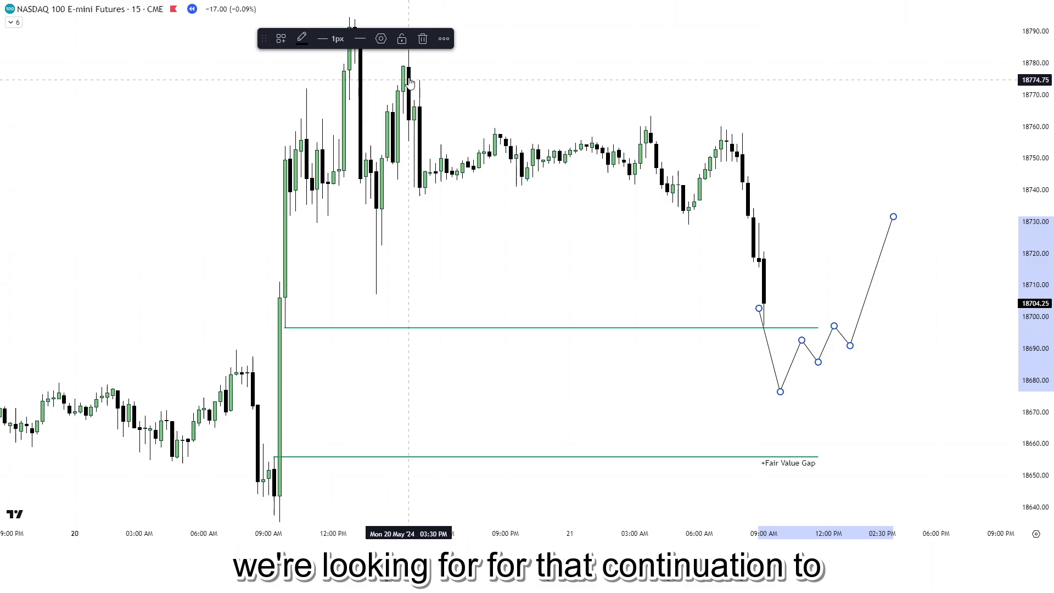
Delete the projected price path from the NASDAQ chart.
left_click(421, 40)
scroll(815, 366, "down", 4)
left_click_drag(926, 334, 927, 306)
left_click_drag(1034, 291, 1034, 412)
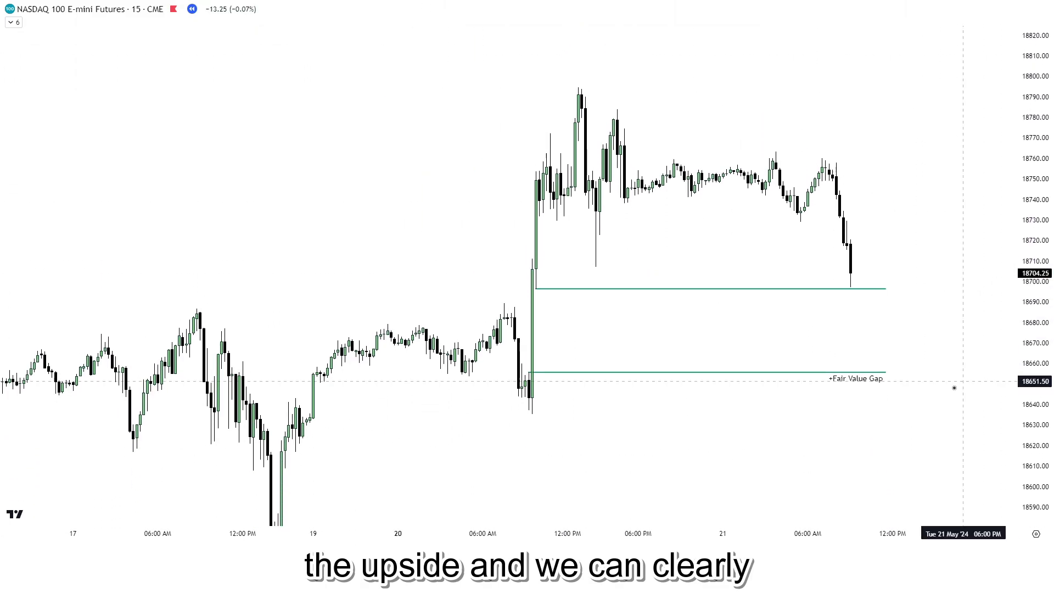
Examine the wider 15-minute NASDAQ price history around the bullish fair value gap for market structure and liquidity above price.
scroll(879, 412, "down", 4)
left_click_drag(805, 436, 773, 338)
scroll(470, 415, "up", 1)
scroll(469, 416, "up", 2)
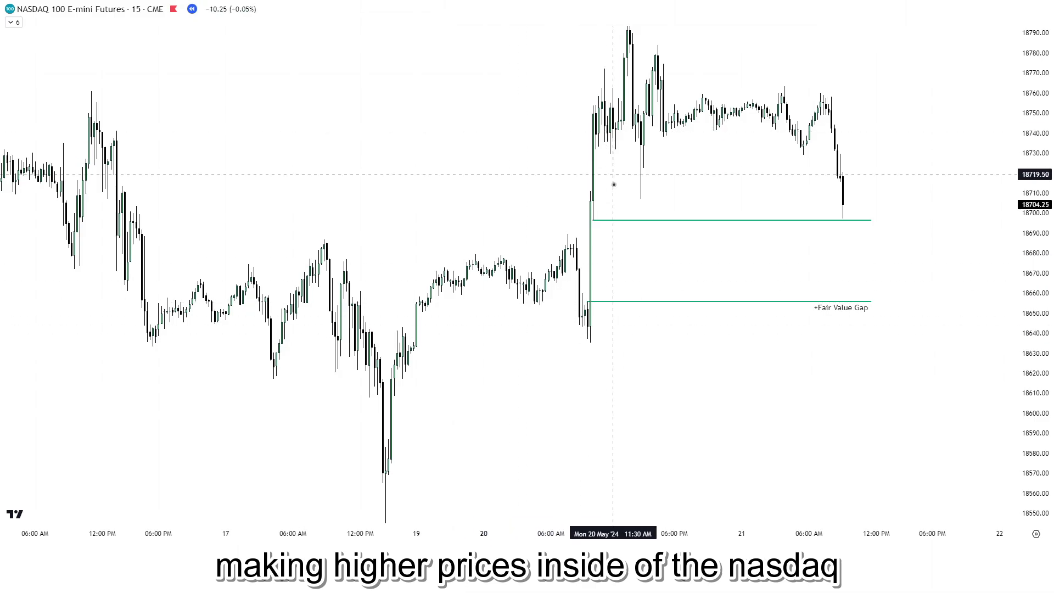
scroll(632, 187, "down", 3)
scroll(722, 288, "up", 5)
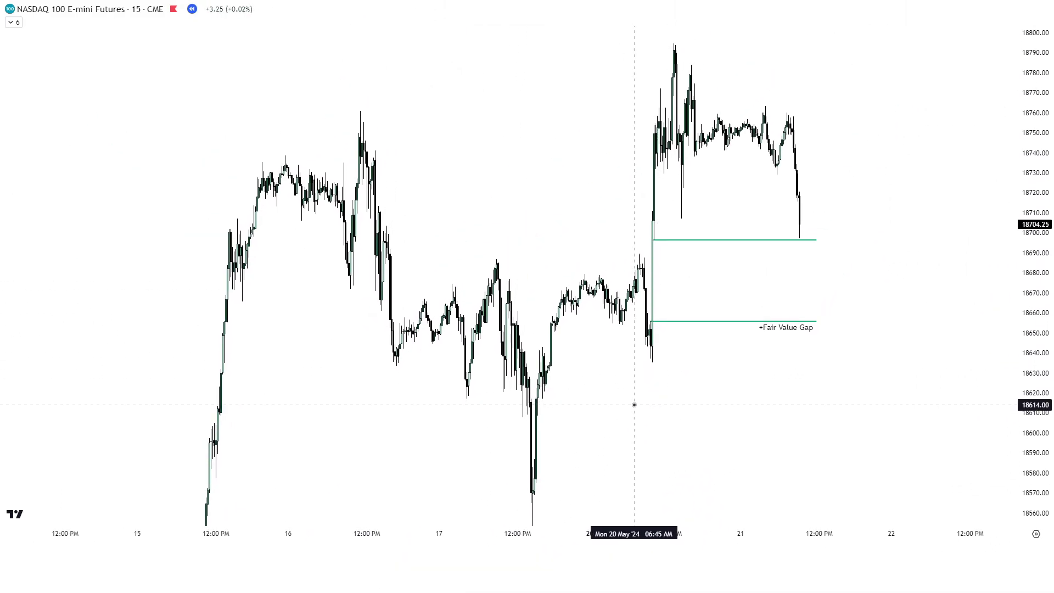
scroll(816, 373, "up", 5)
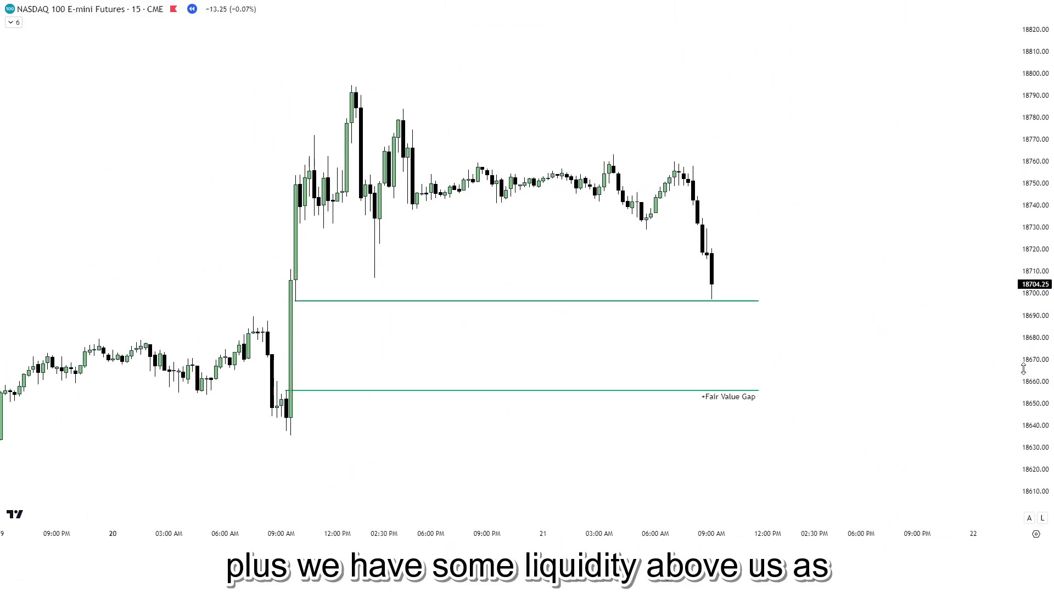
Box the bearish fair value gap from 18740 to about 18734 with a rectangle ending level with the bullish gap's lines.
left_click_drag(703, 217, 727, 224)
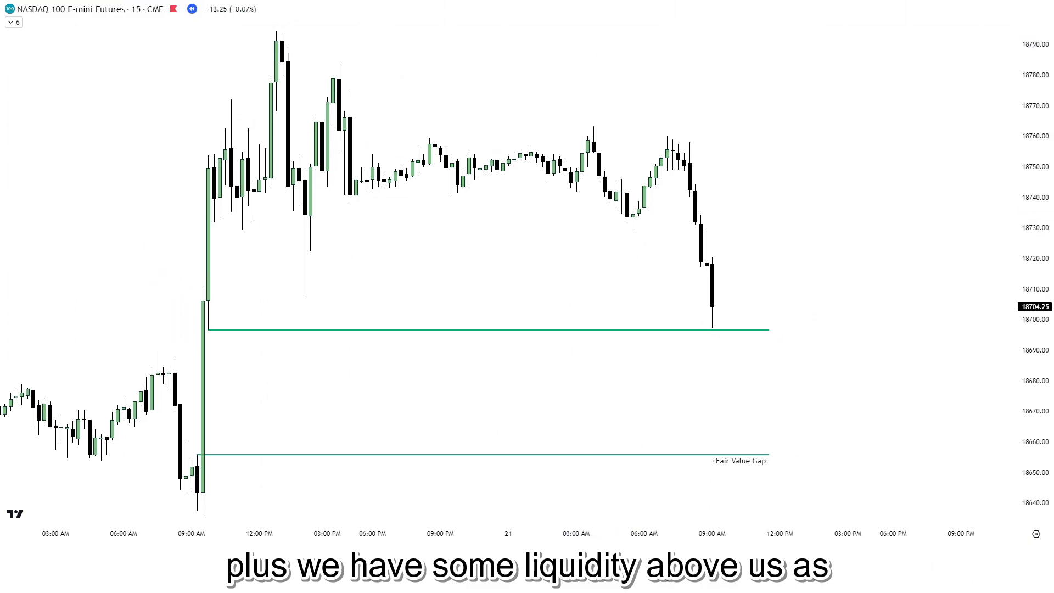
key("alt+shift+r")
left_click(690, 198)
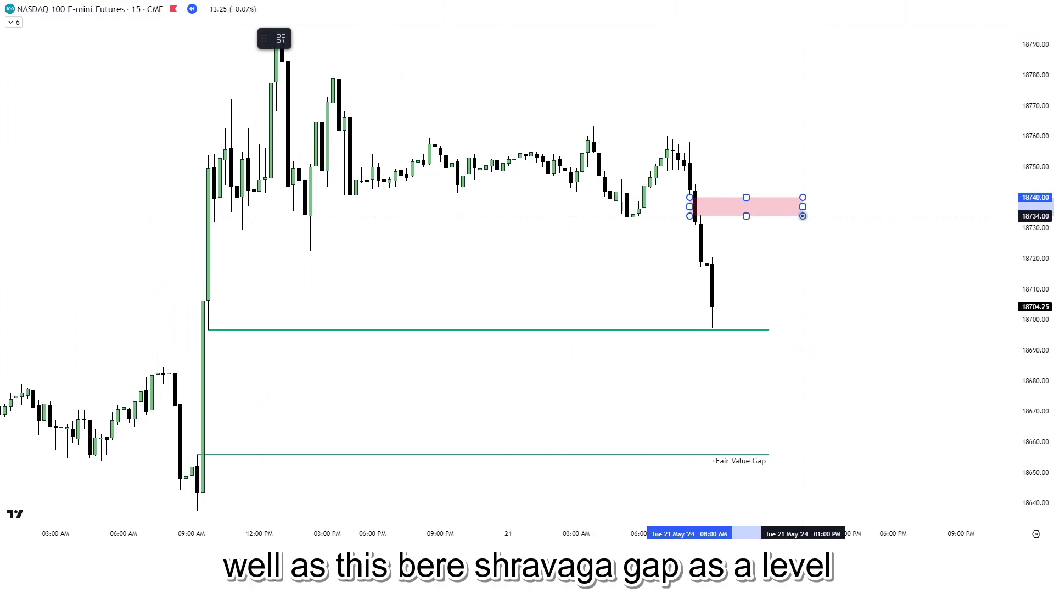
left_click(803, 215)
left_click_drag(845, 235, 918, 229)
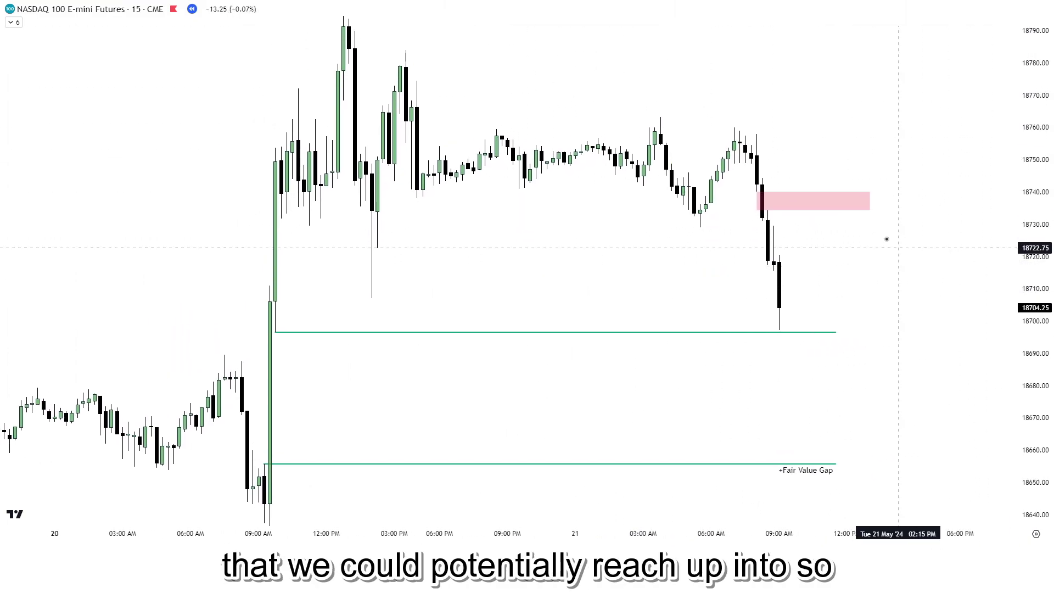
left_click_drag(870, 201, 836, 201)
left_click(897, 230)
left_click_drag(889, 230, 877, 230)
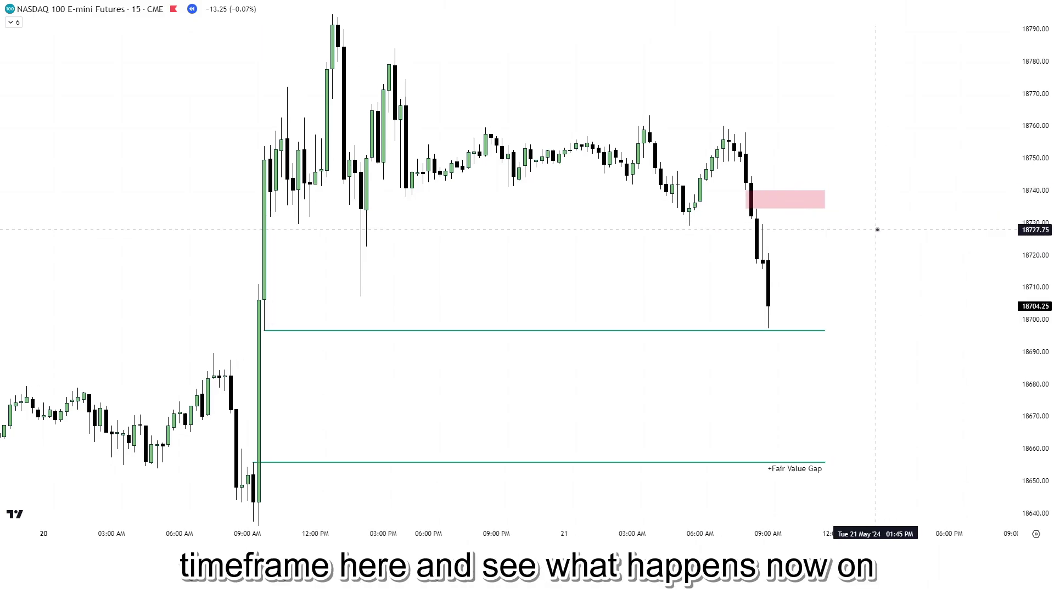
Switch the NASDAQ chart to the 5-minute timeframe and bring the New York session candles into view.
key("5")
key("Return")
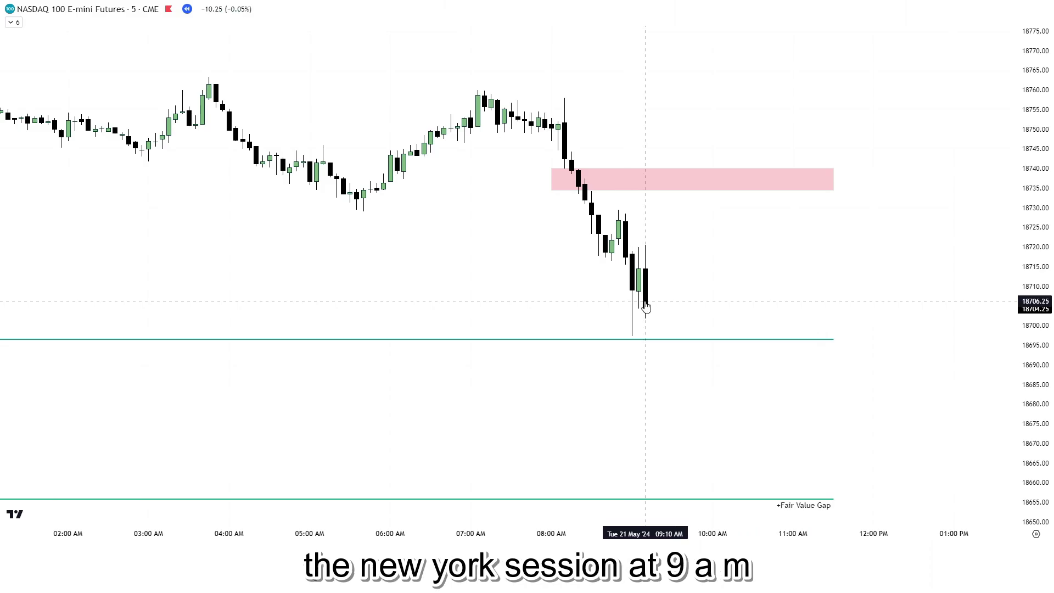
left_click_drag(693, 303, 689, 302)
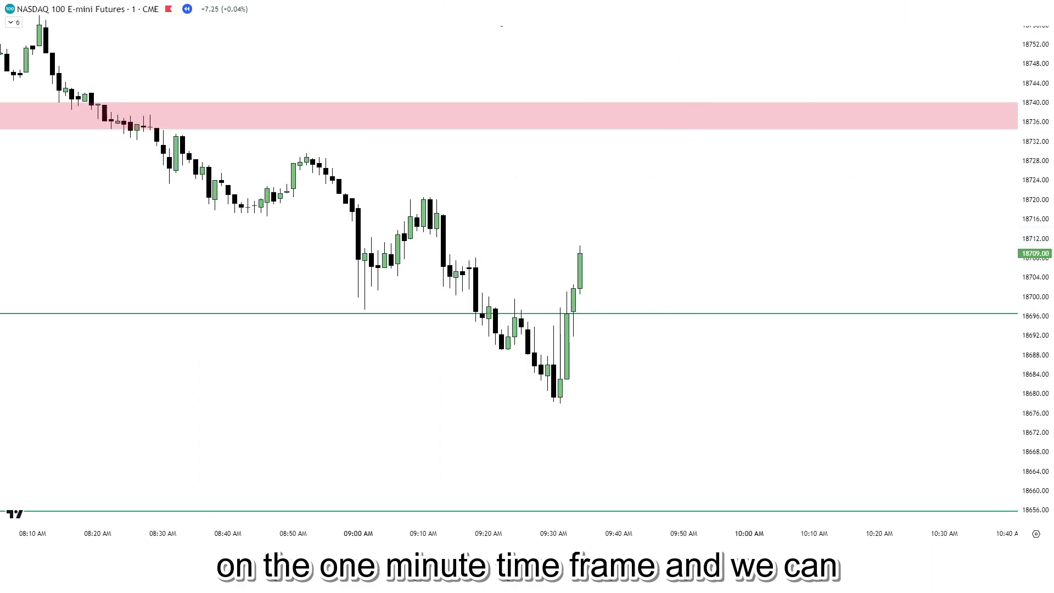
Box the one-minute bullish order block from 18678.25 to 18694.50, starting at 09:30 AM, and apply the "ob" drawing template.
left_click(501, 23)
left_click(554, 402)
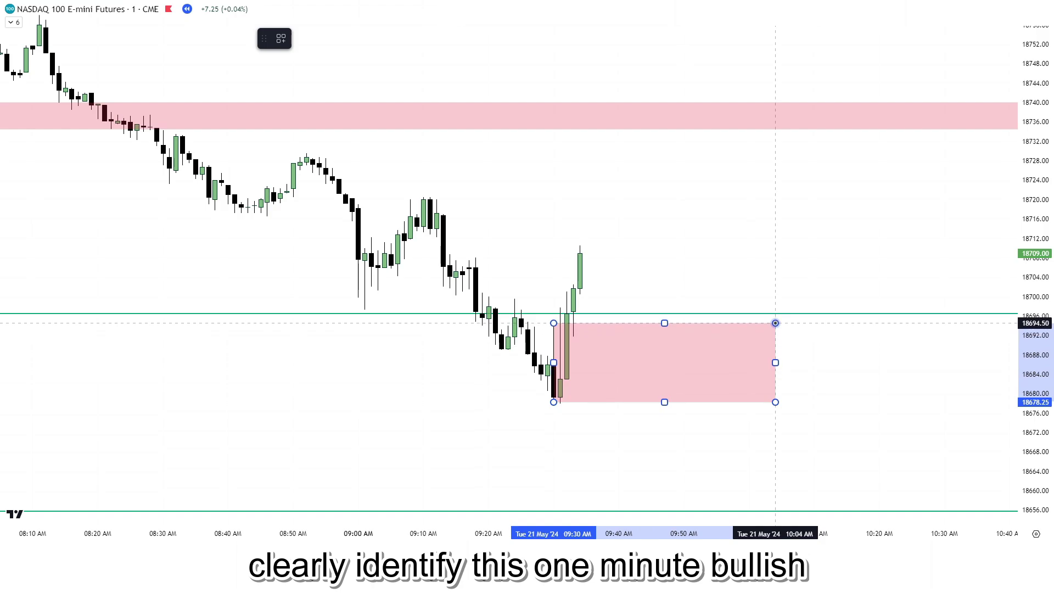
left_click(280, 38)
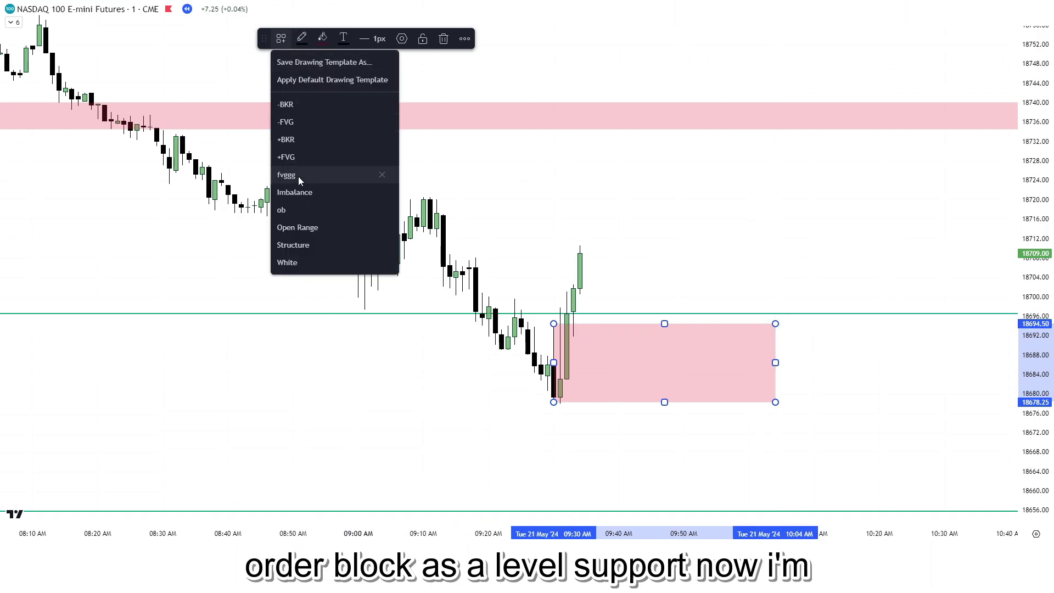
left_click(295, 210)
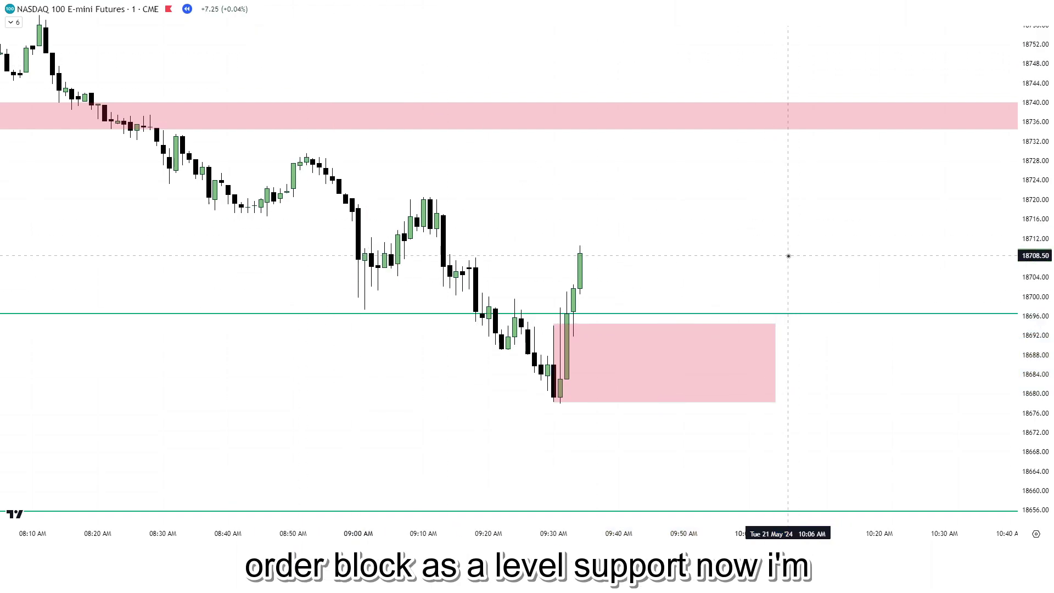
Place a long position with entry at 18694.25 on the order block, stop at 18672.75 and target at 18738.00.
left_click(587, 325)
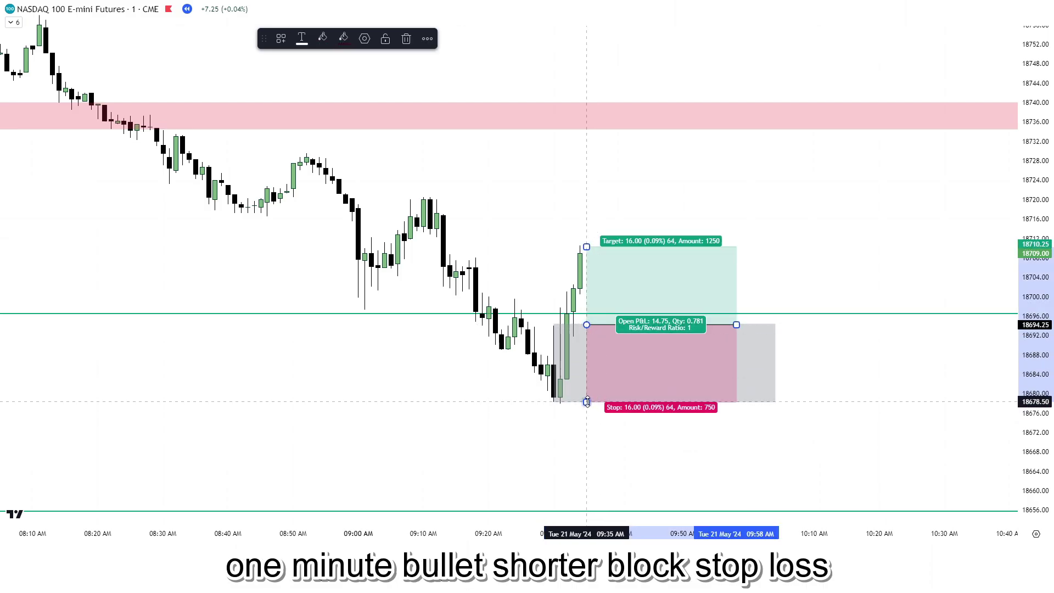
left_click_drag(587, 401, 588, 429)
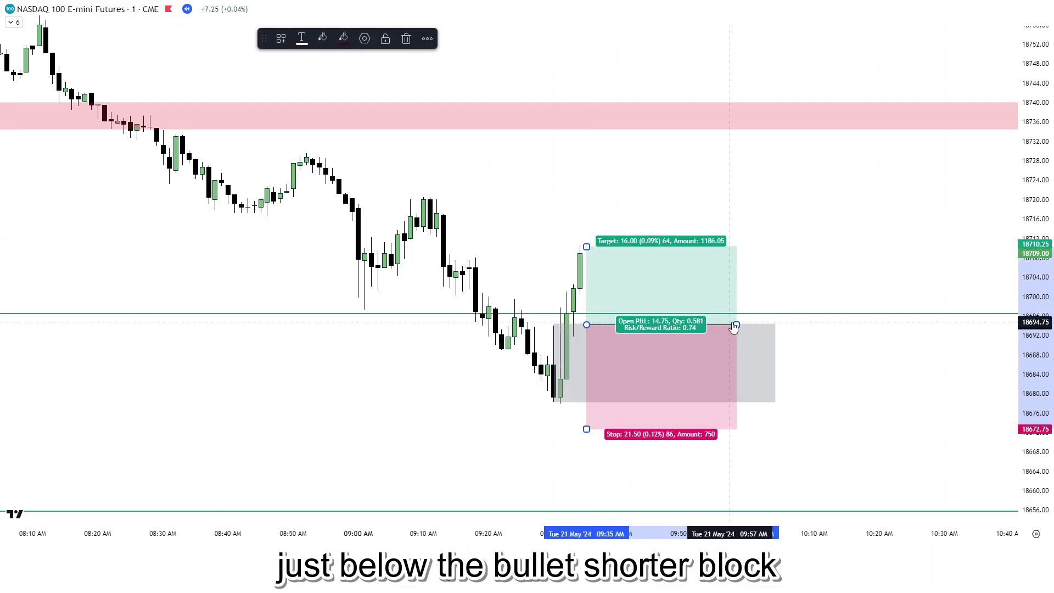
left_click_drag(586, 242, 594, 112)
scroll(924, 204, "down", 3)
left_click_drag(914, 202, 864, 206)
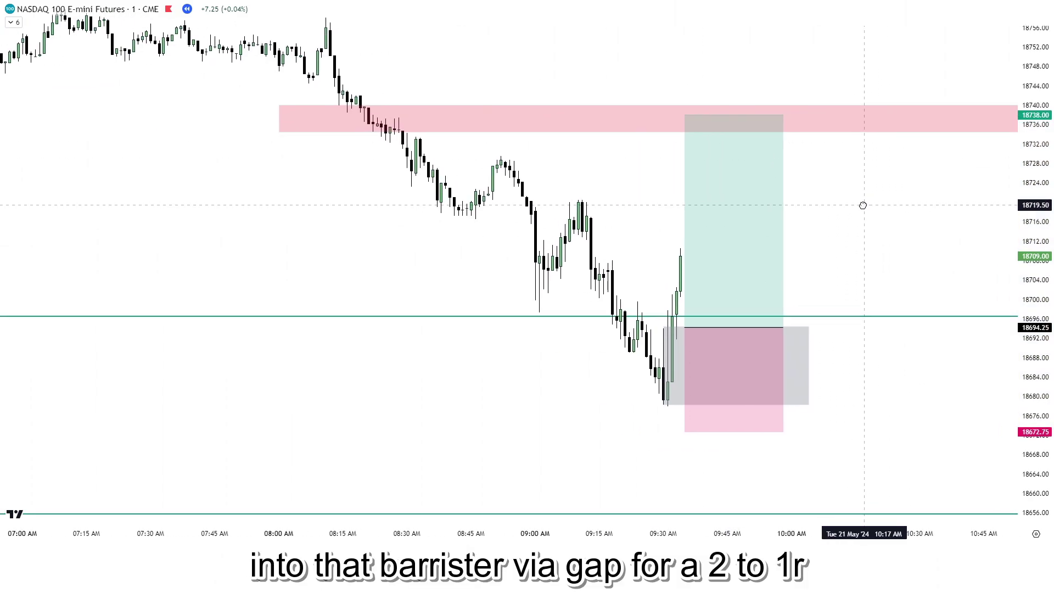
Extend the long position's time span to 10:41 AM on 21 May so it covers the replayed candles.
scroll(838, 214, "up", 2)
left_click_drag(1038, 279, 1037, 268)
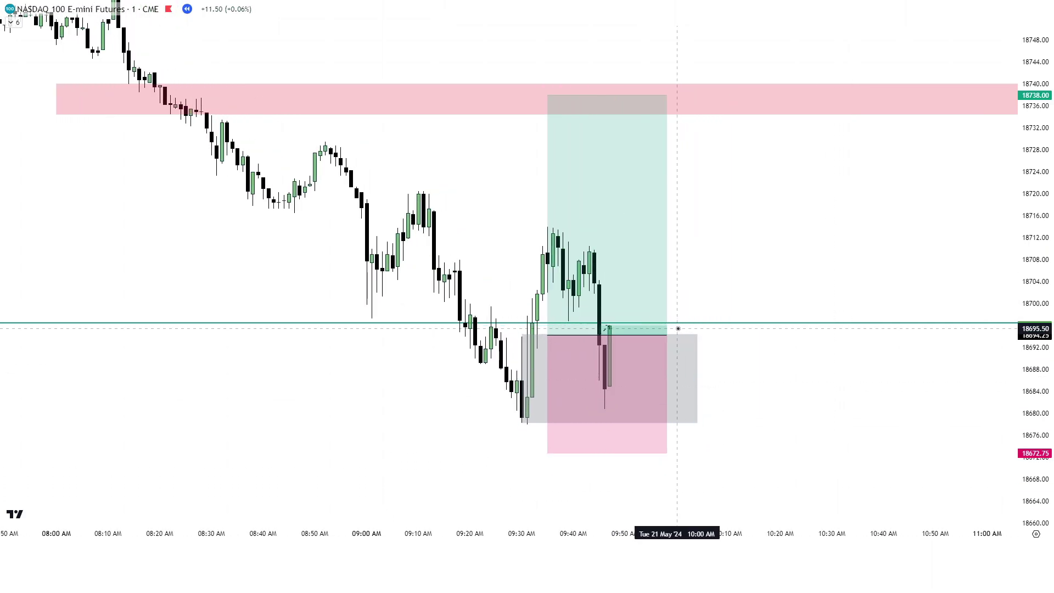
left_click(606, 400)
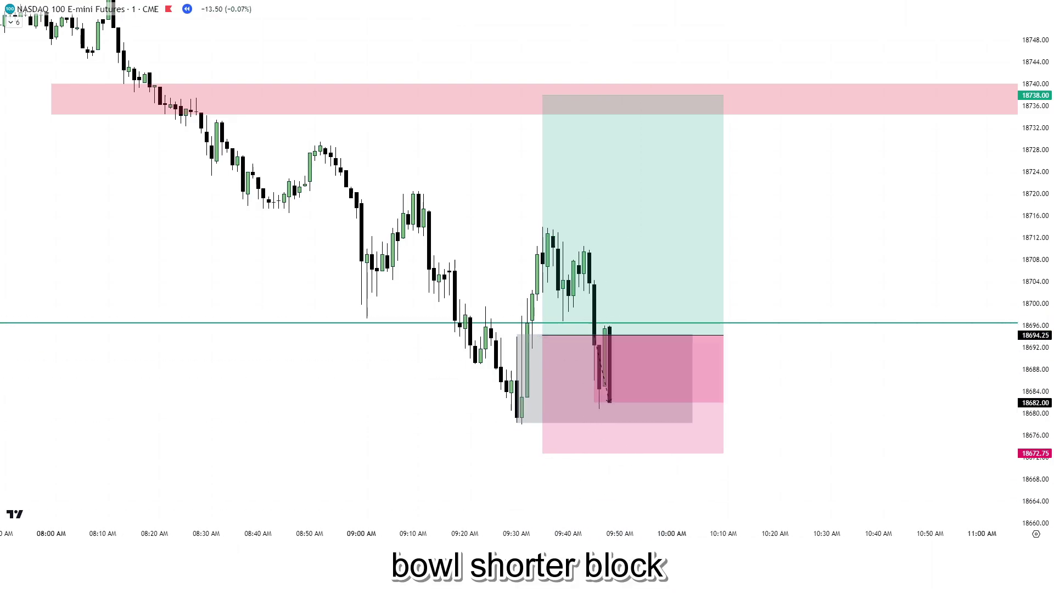
left_click_drag(603, 336, 760, 336)
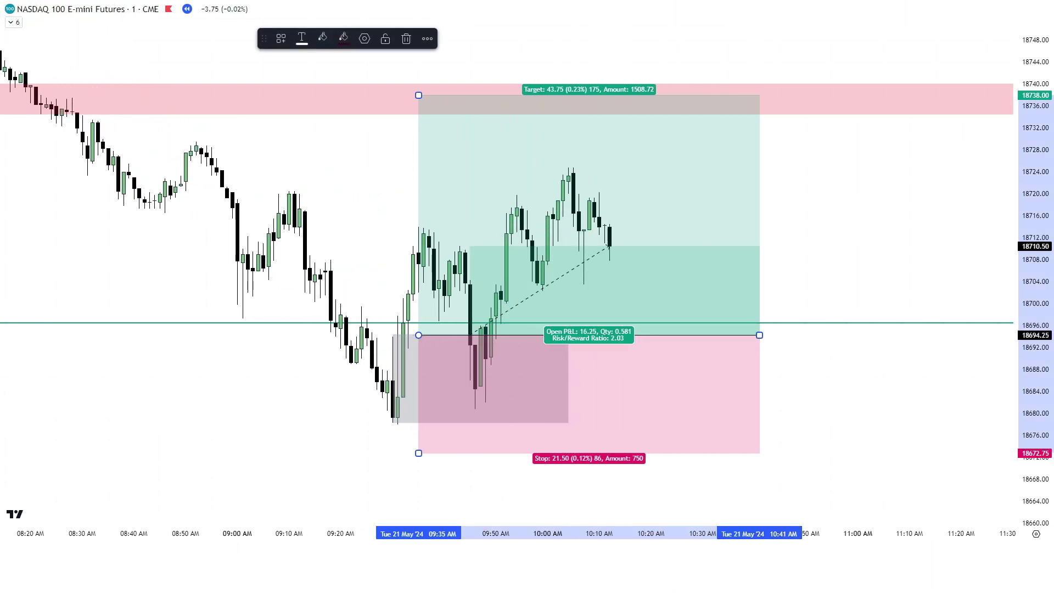